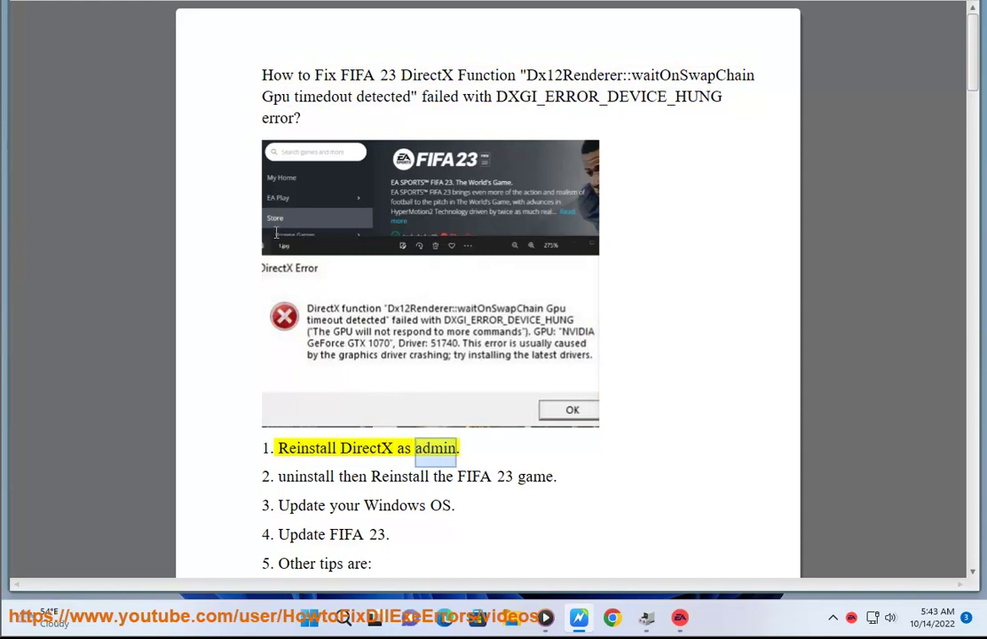
Select the word 'DirectX' in item 1 of the FIFA 23 guide.
double_click(354, 449)
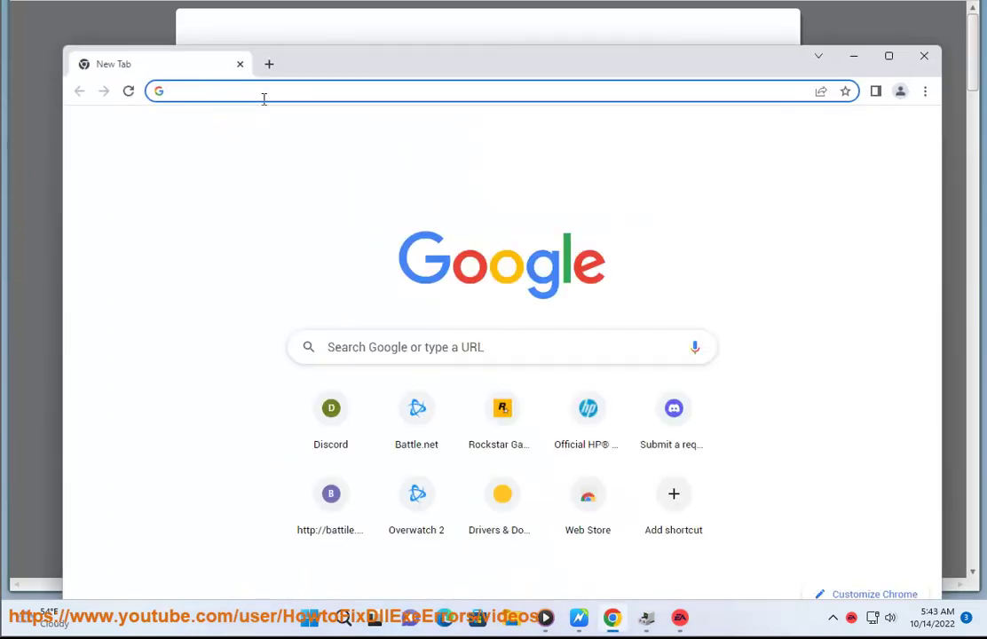
Search Google for 'LATEST DirectX' and open Microsoft's DirectX result in a new tab.
type("LATEST")
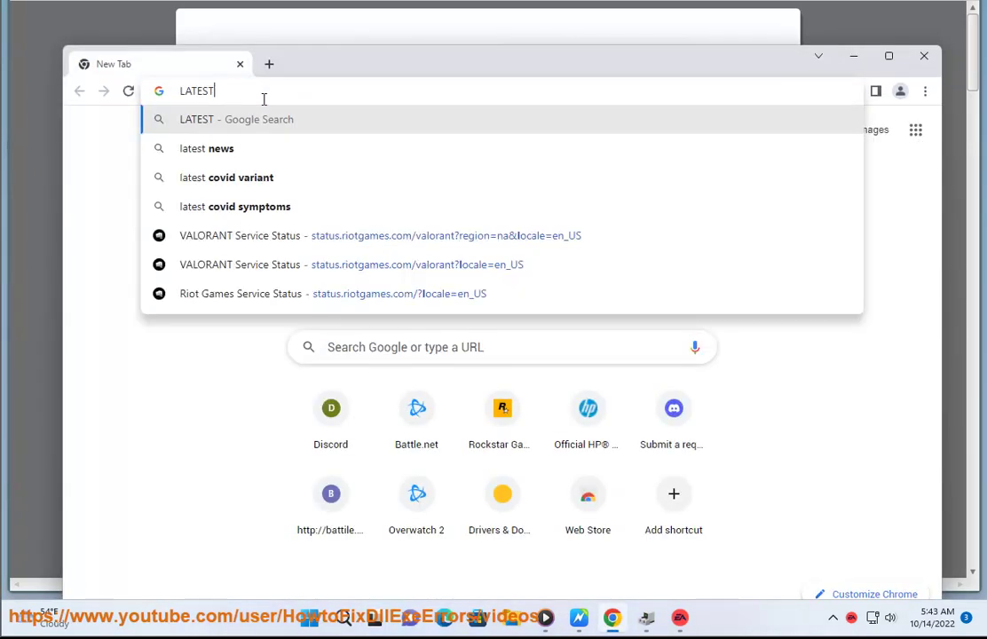
type(" DirectX")
key("Return")
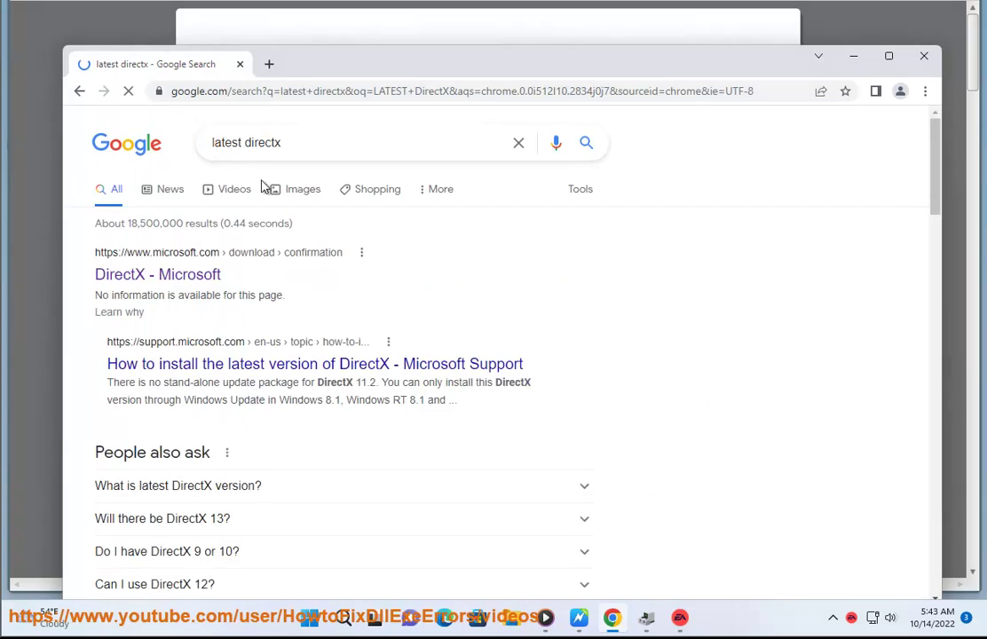
right_click(204, 284)
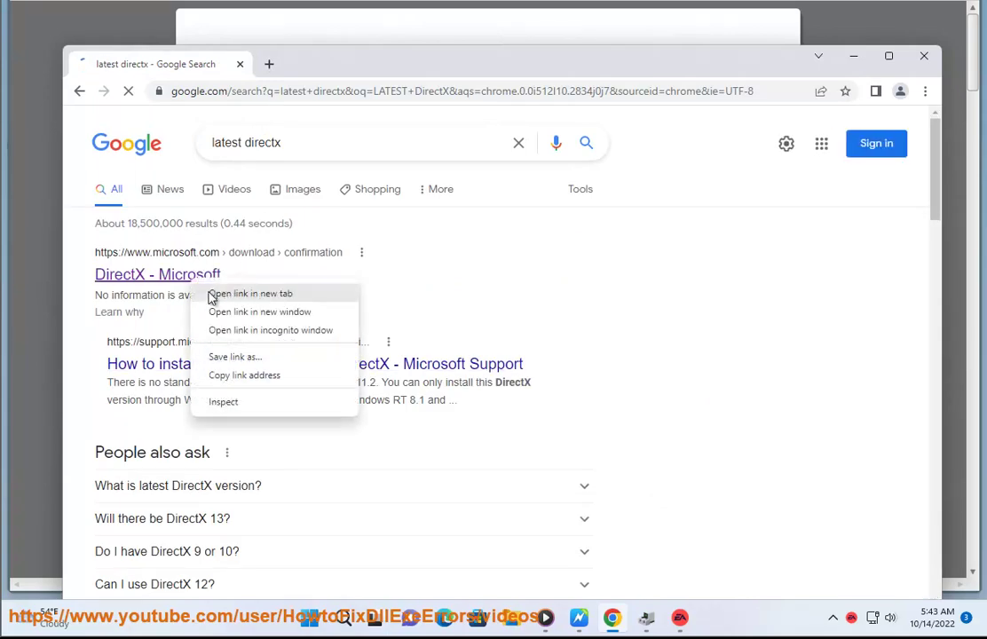
left_click(227, 291)
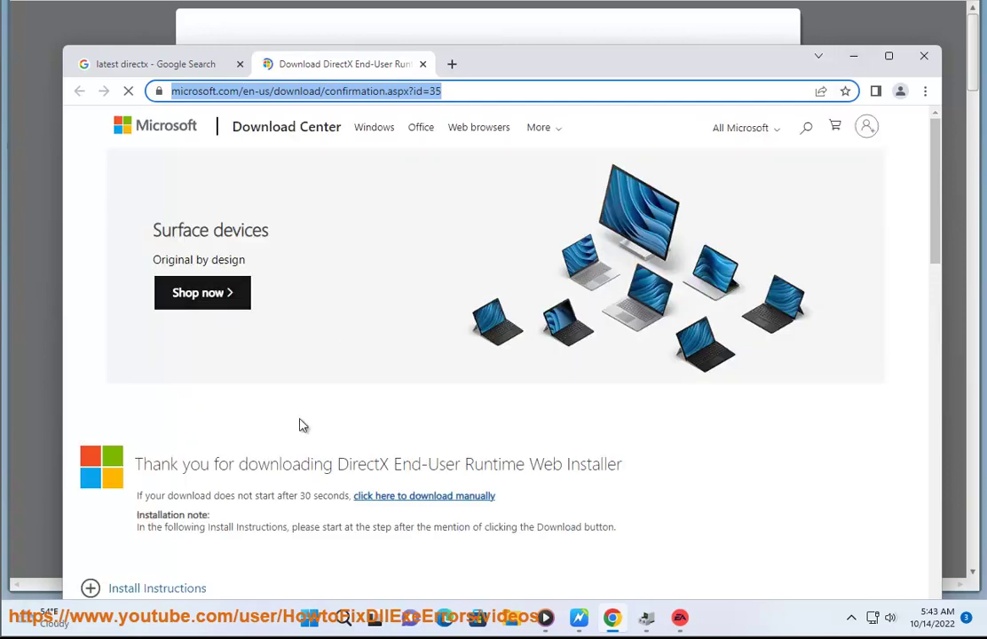
Expand the DirectX page's install instructions and show all downloads, including dxwebsetup.exe.
scroll(407, 445, "down", 2)
left_click(174, 439)
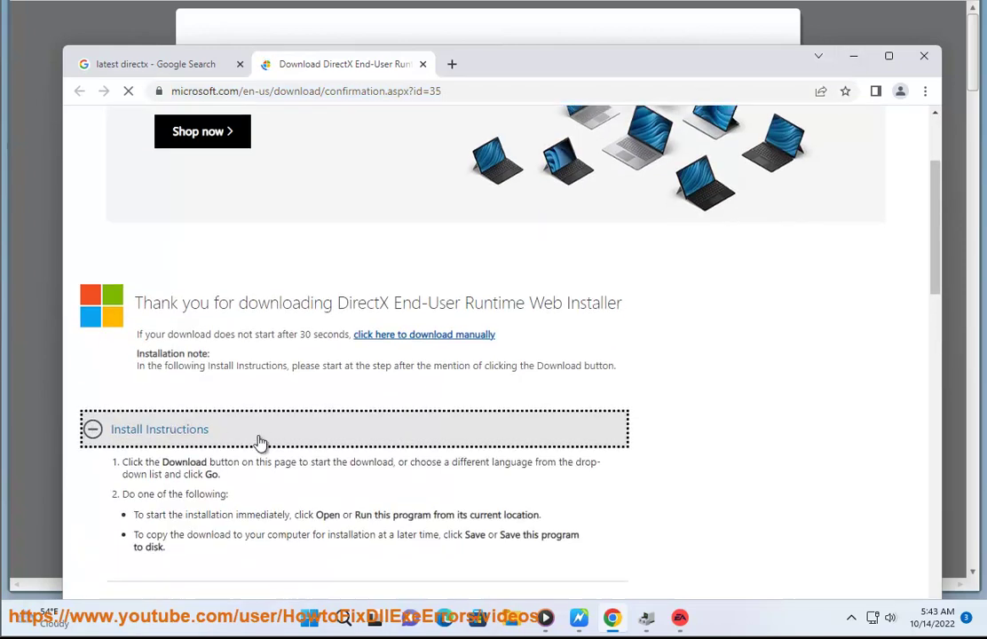
scroll(181, 429, "down", 2)
left_click_drag(182, 430, 125, 330)
scroll(159, 426, "down", 2)
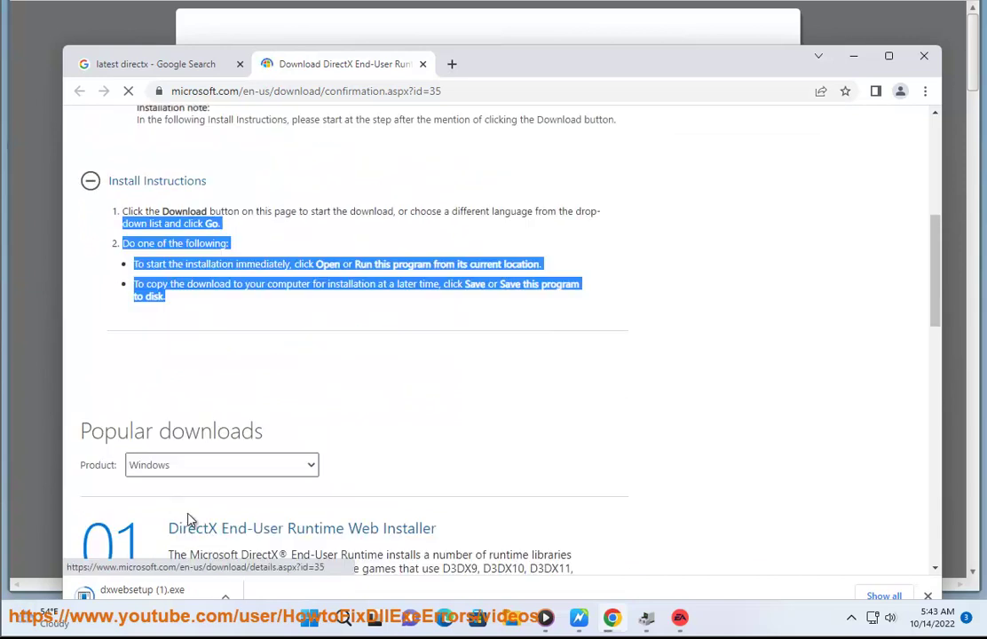
left_click(882, 597)
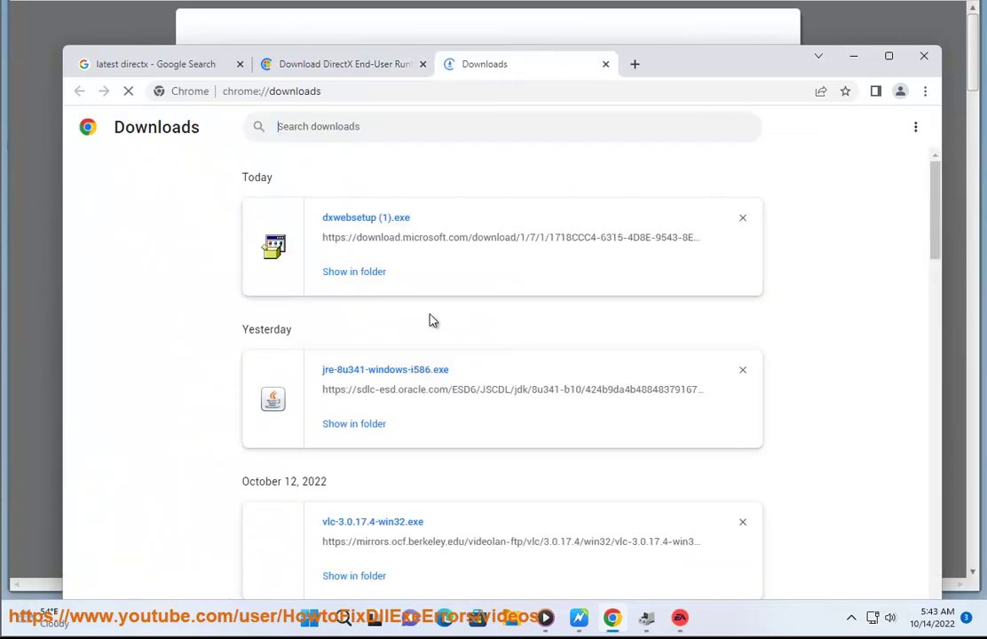
Run dxwebsetup (1) from Downloads as administrator, approving the UAC prompt.
left_click(377, 275)
right_click(293, 252)
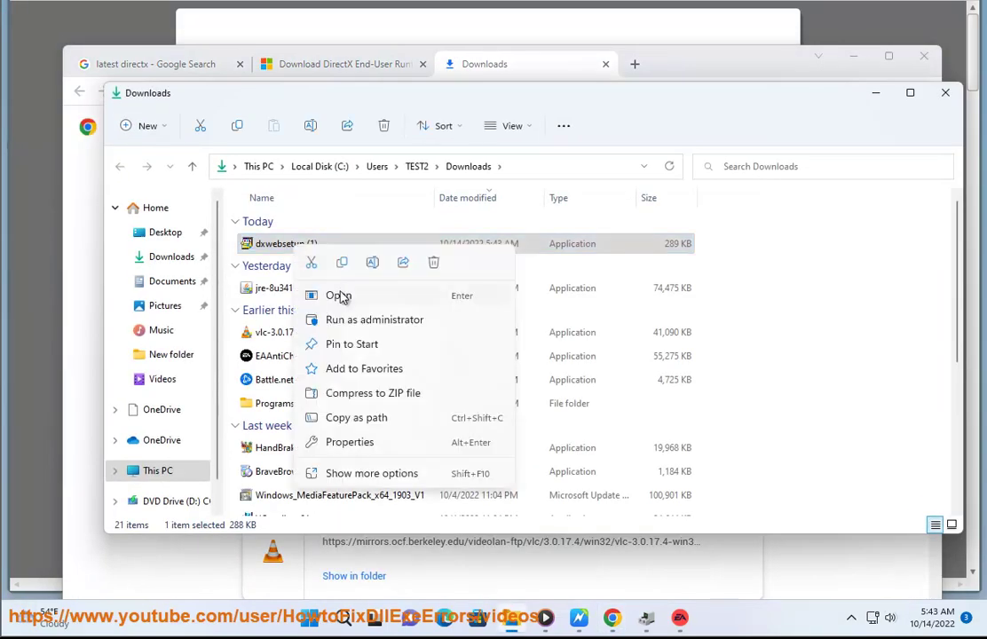
left_click(353, 322)
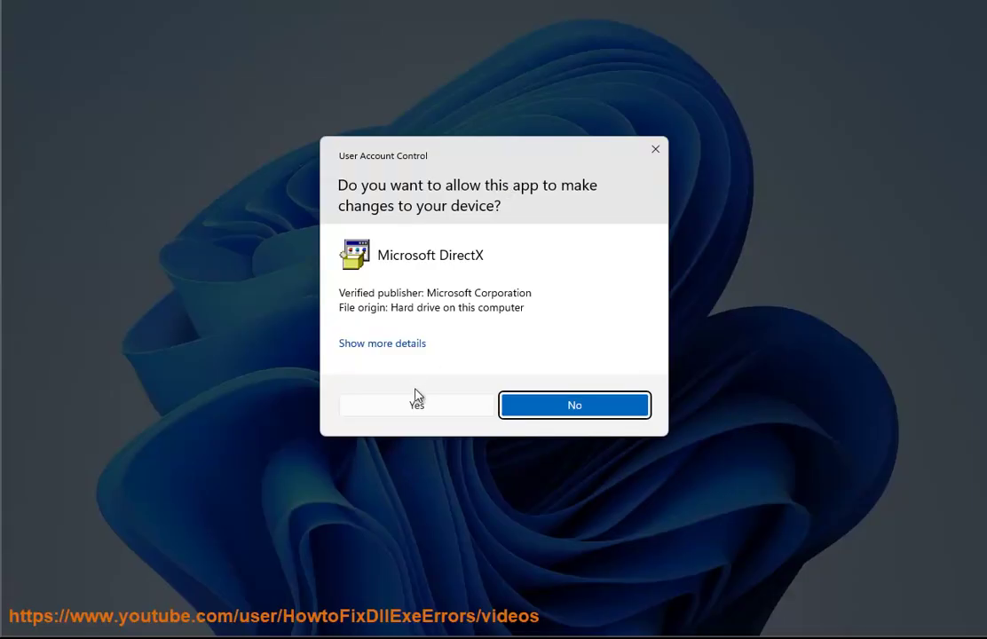
left_click(416, 402)
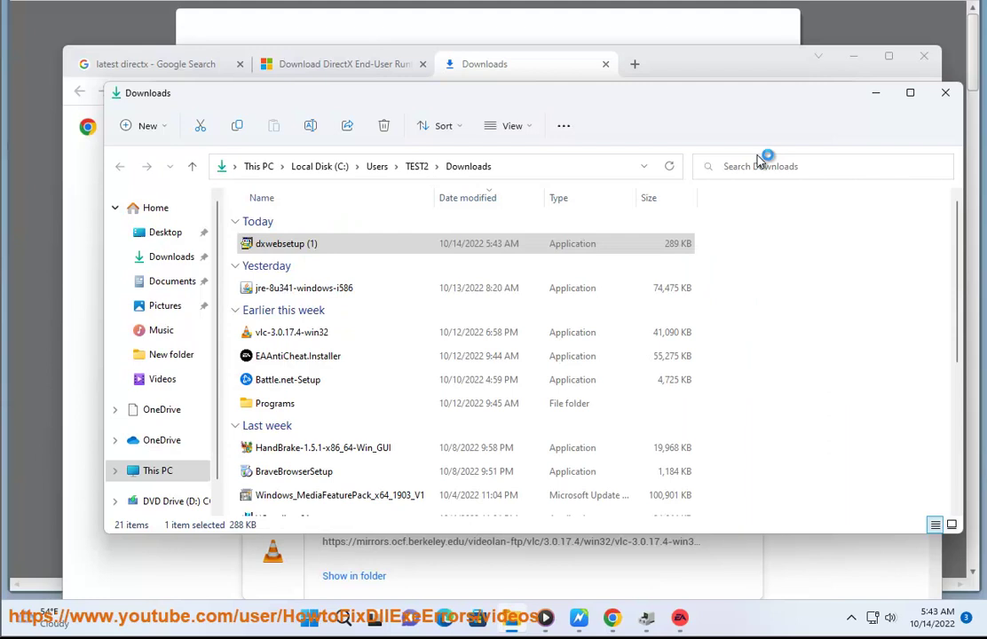
Accept the DirectX license agreement and skip the Bing Bar offer to begin installing.
left_click(945, 92)
left_click(853, 56)
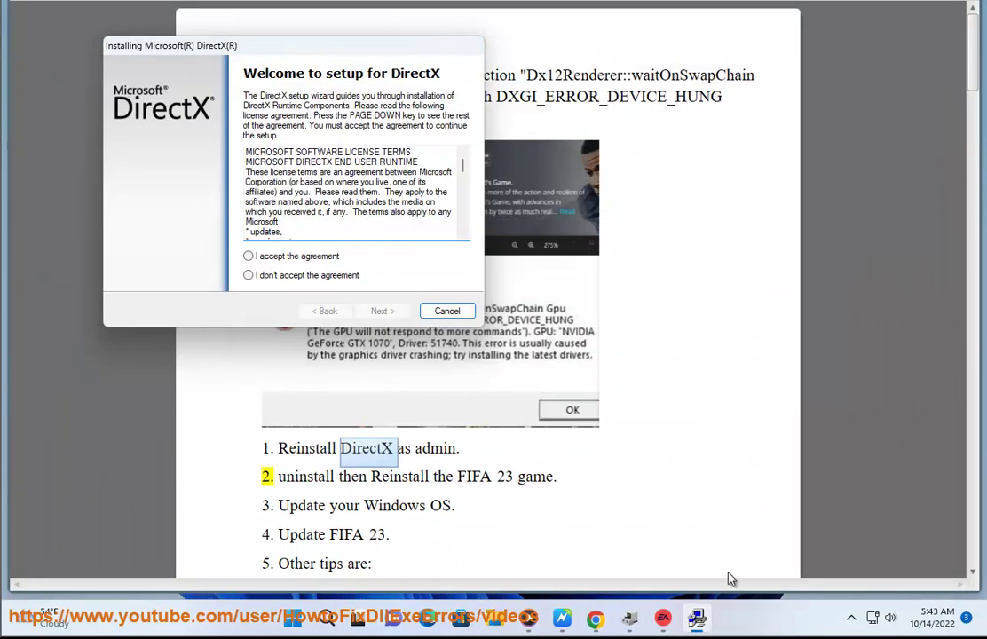
mouse_move(203, 46)
left_mouse_down()
mouse_move(690, 178)
mouse_move(591, 191)
left_mouse_up()
left_click(636, 395)
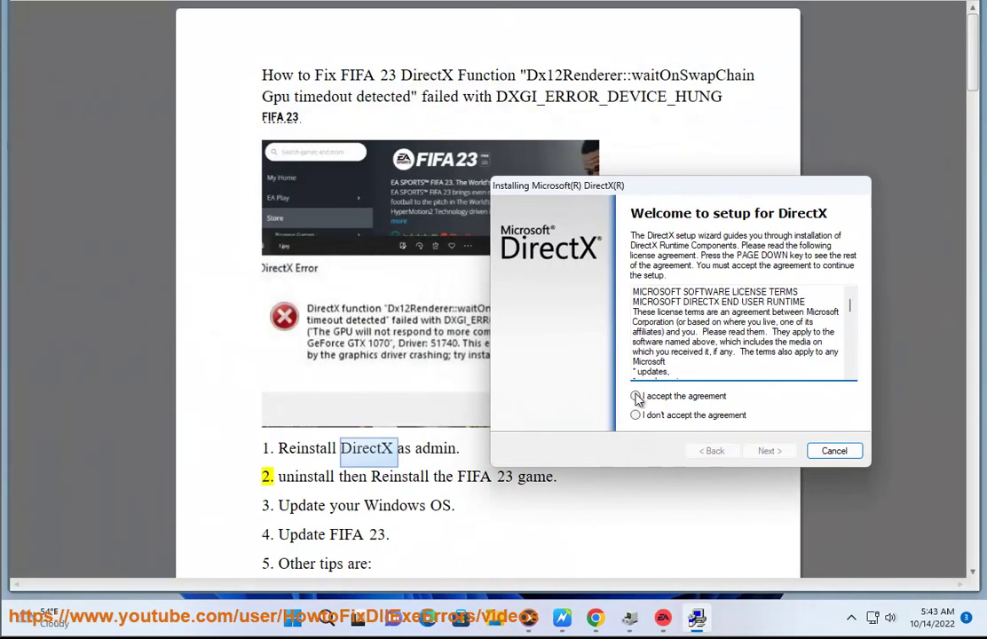
left_click(759, 451)
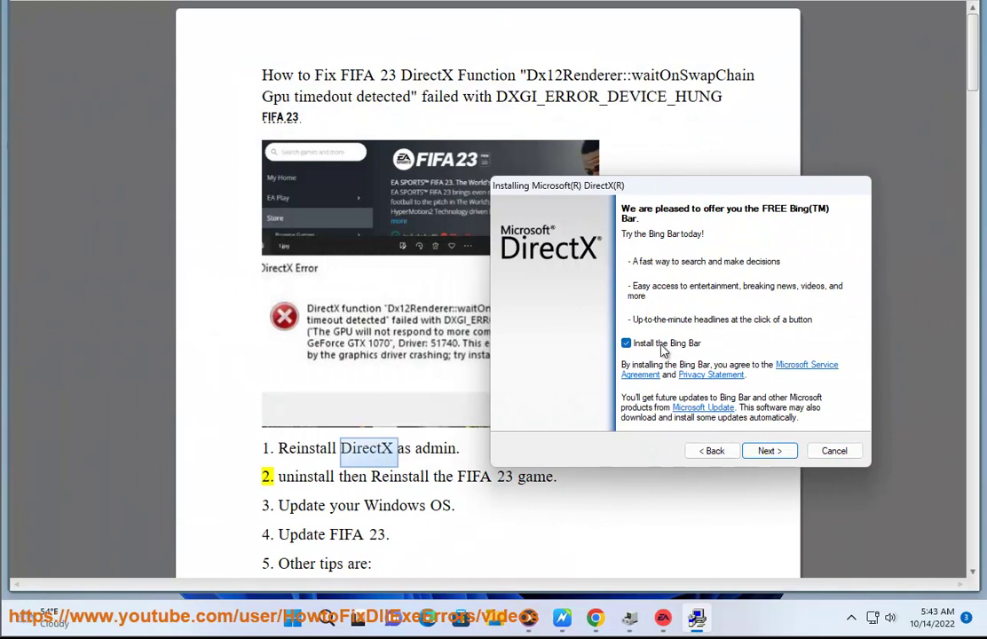
left_click(756, 459)
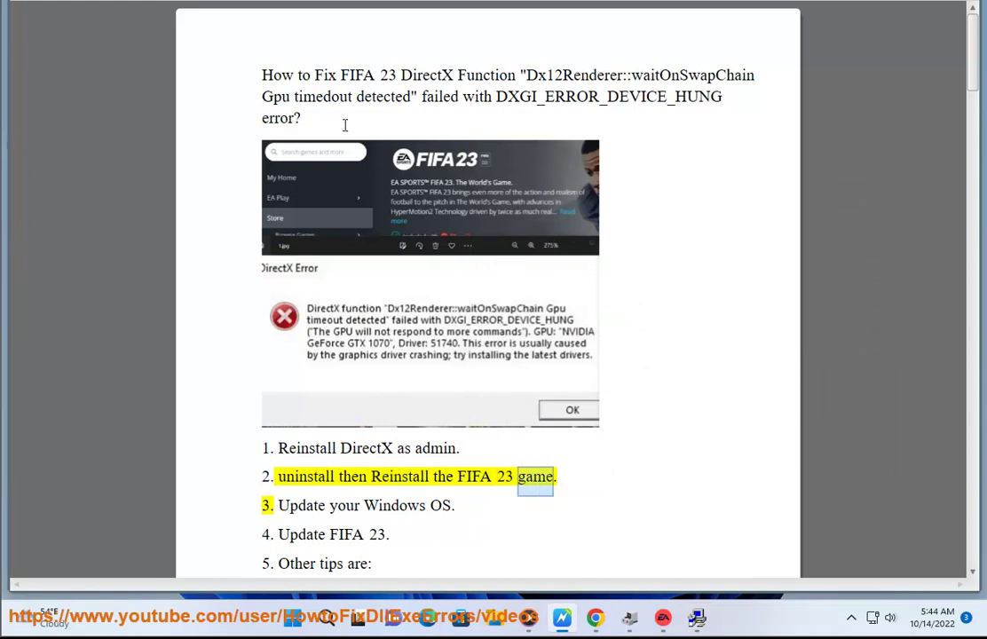
Agree to the EA app cookie notice, view the FIFA 23 page, then minimize the app.
left_click(663, 617)
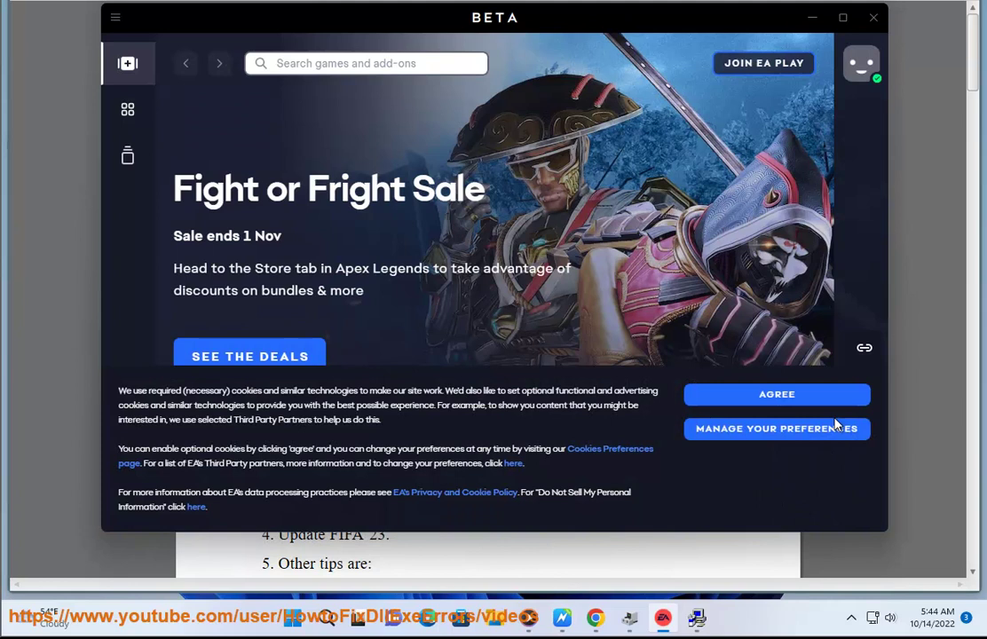
left_click(815, 399)
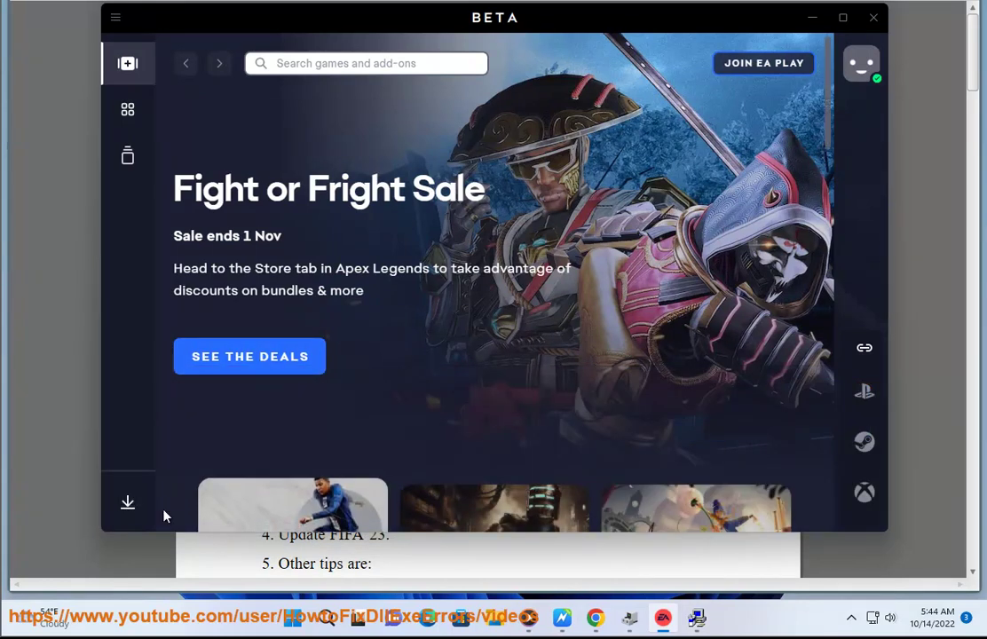
scroll(568, 422, "down", 2)
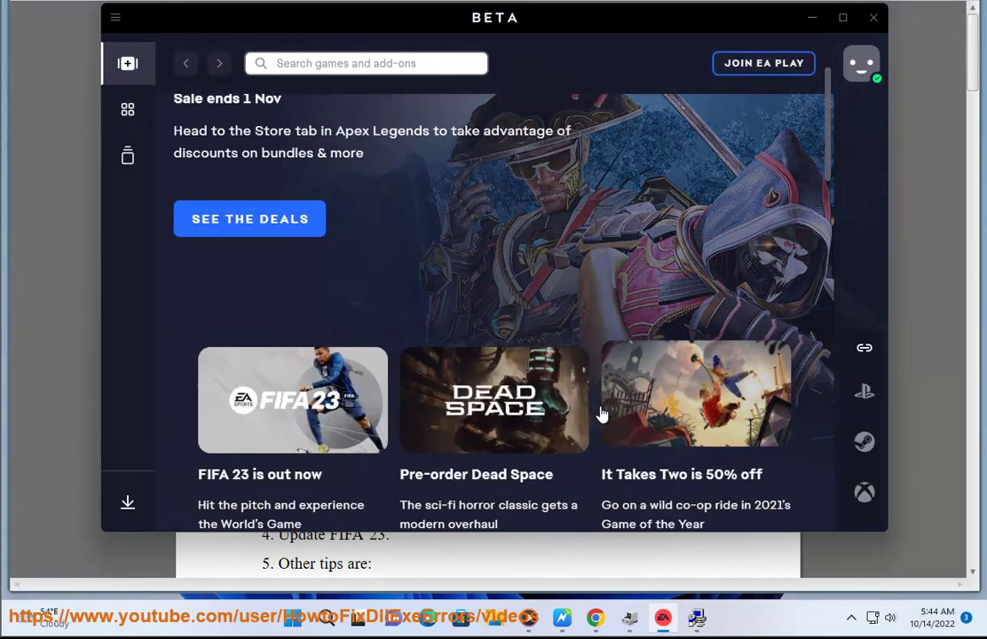
left_click(275, 408)
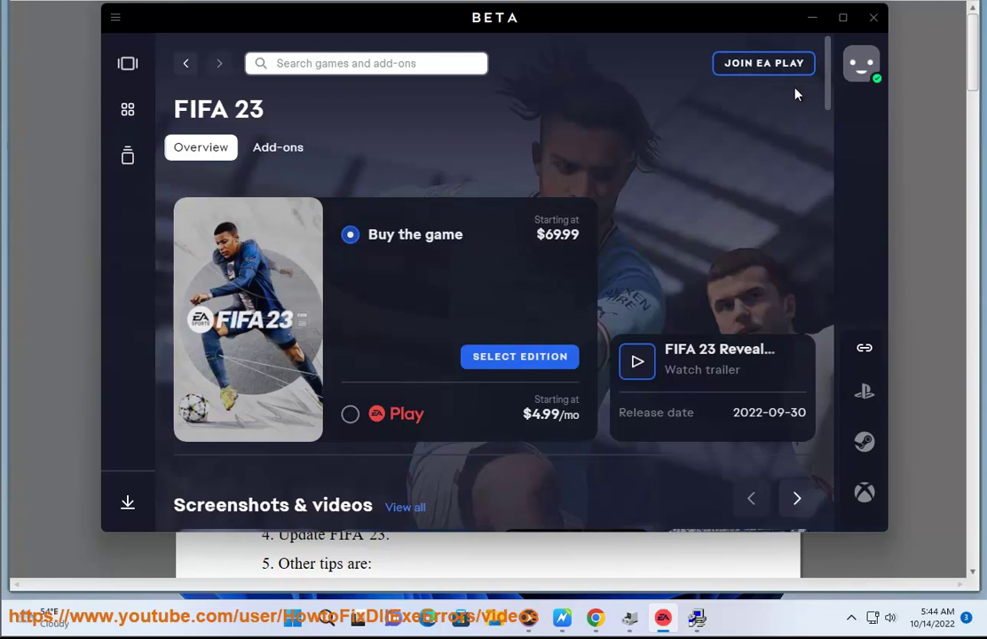
left_click(815, 18)
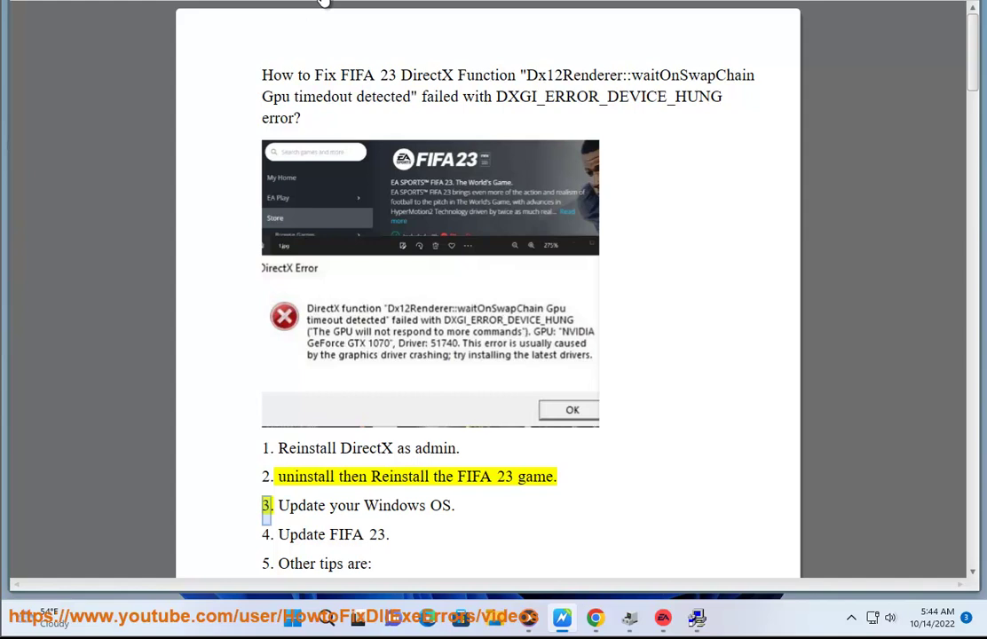
Go to Windows Update in Settings and check for updates.
left_click(293, 619)
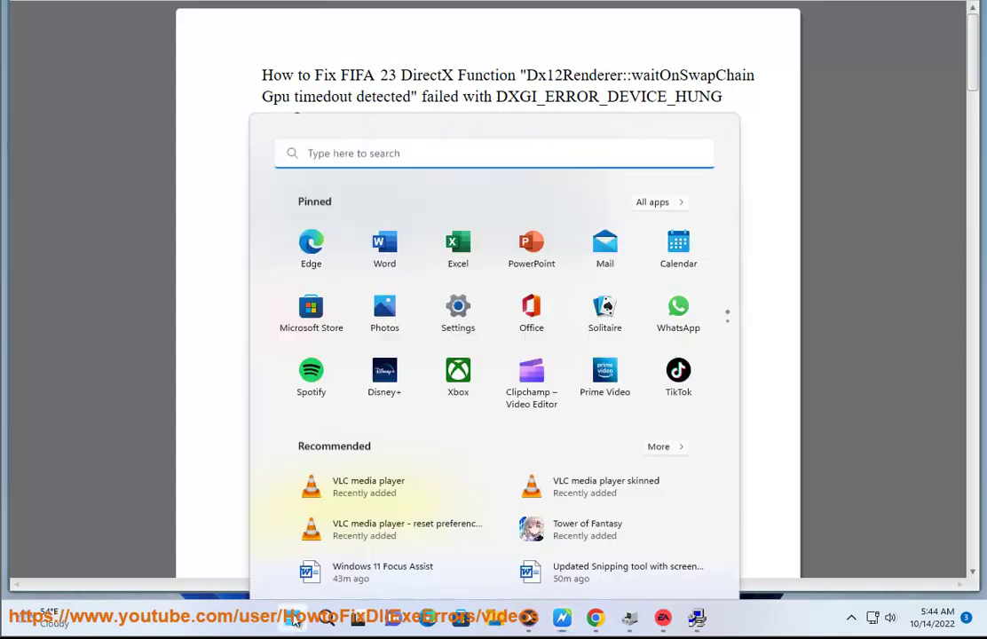
left_click(460, 238)
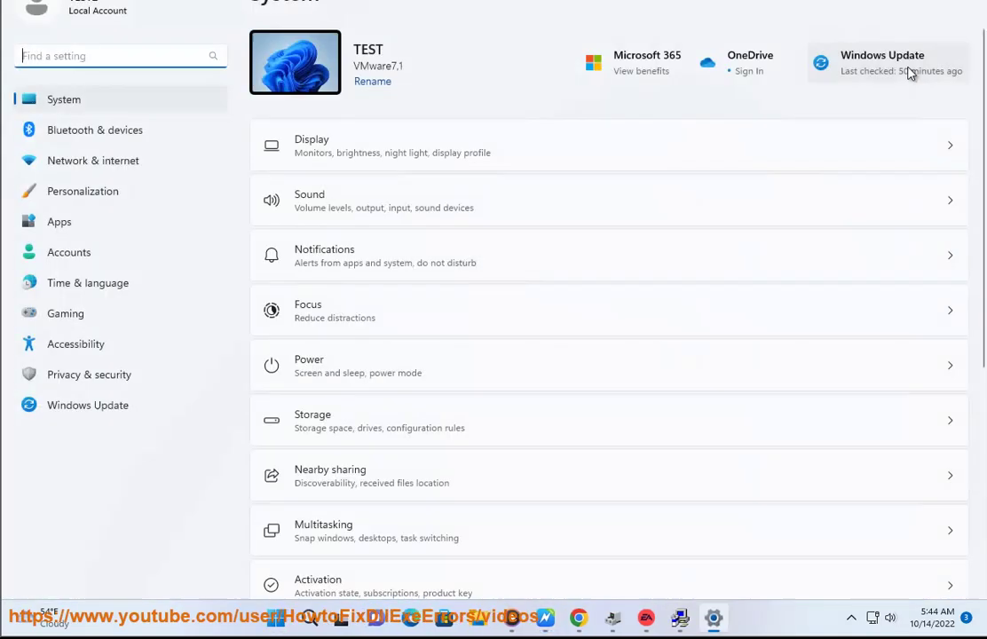
left_click(844, 71)
left_click(907, 69)
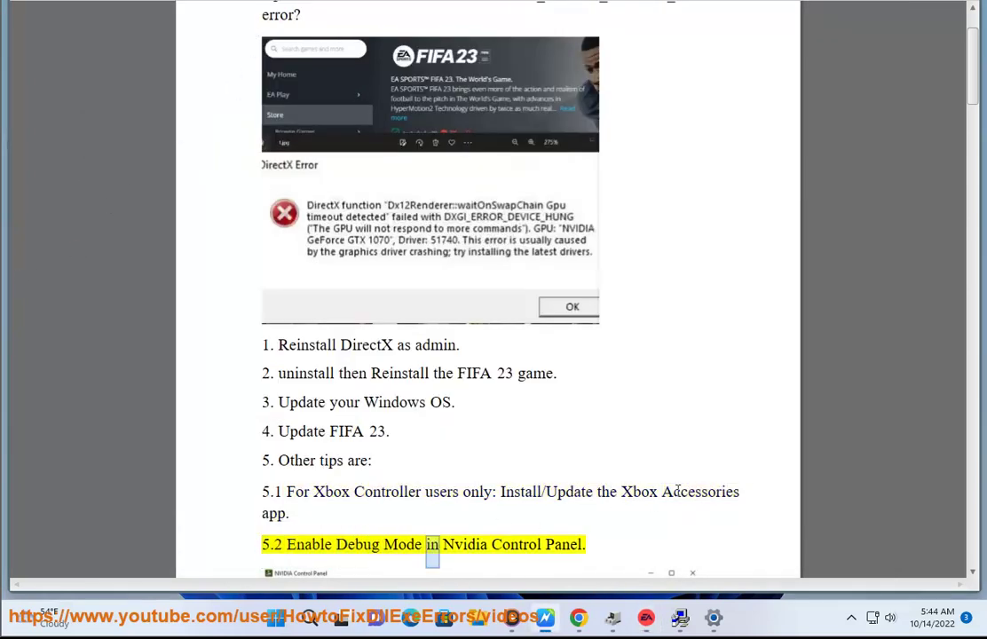
Search Windows for 'Xbox Accessories', then bring up the Microsoft Store and reposition it.
left_click(391, 491)
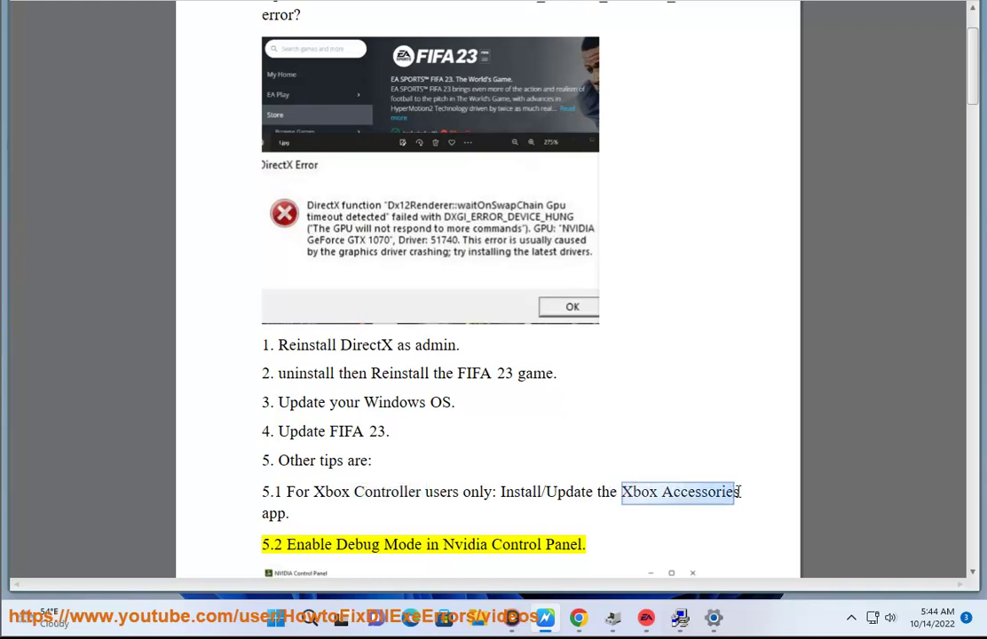
left_click(313, 616)
type("Xbox Accessories")
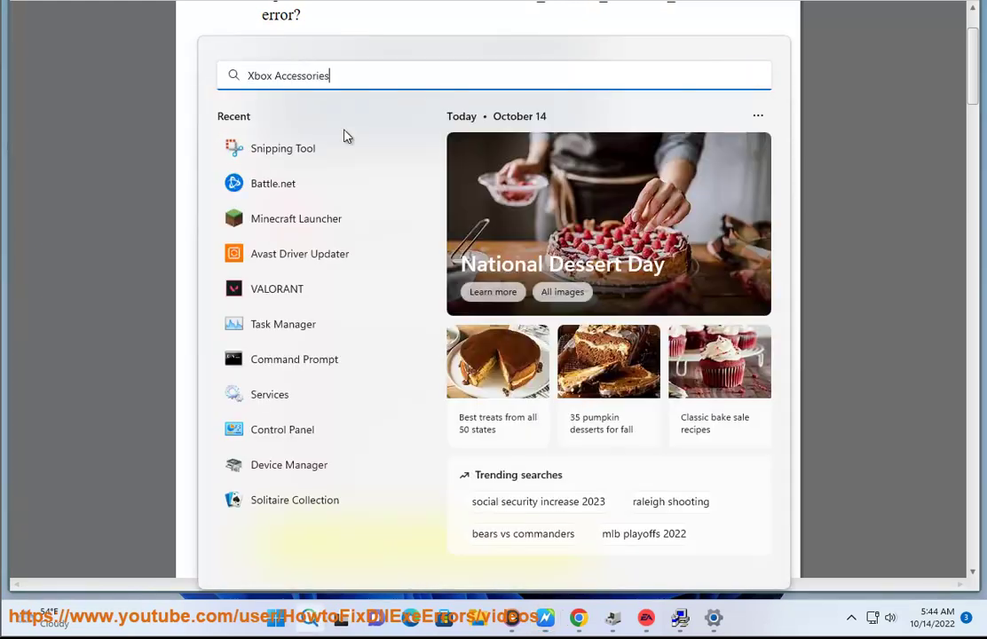
left_click(444, 618)
left_click_drag(436, 13, 441, 65)
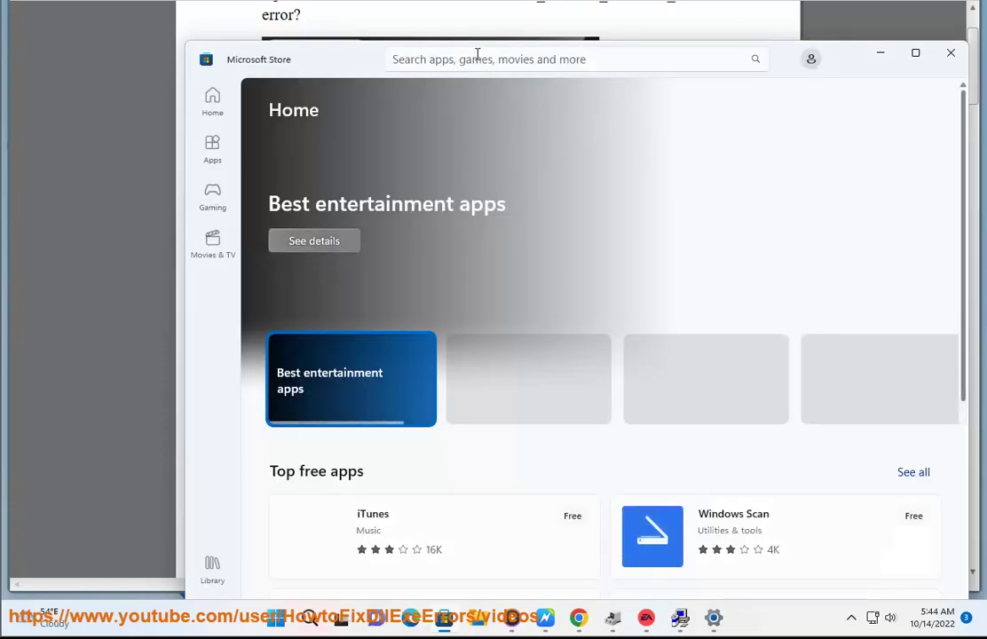
Search the Store for 'Xbox Accessories', review its app page, then minimize the Store.
left_click(452, 57)
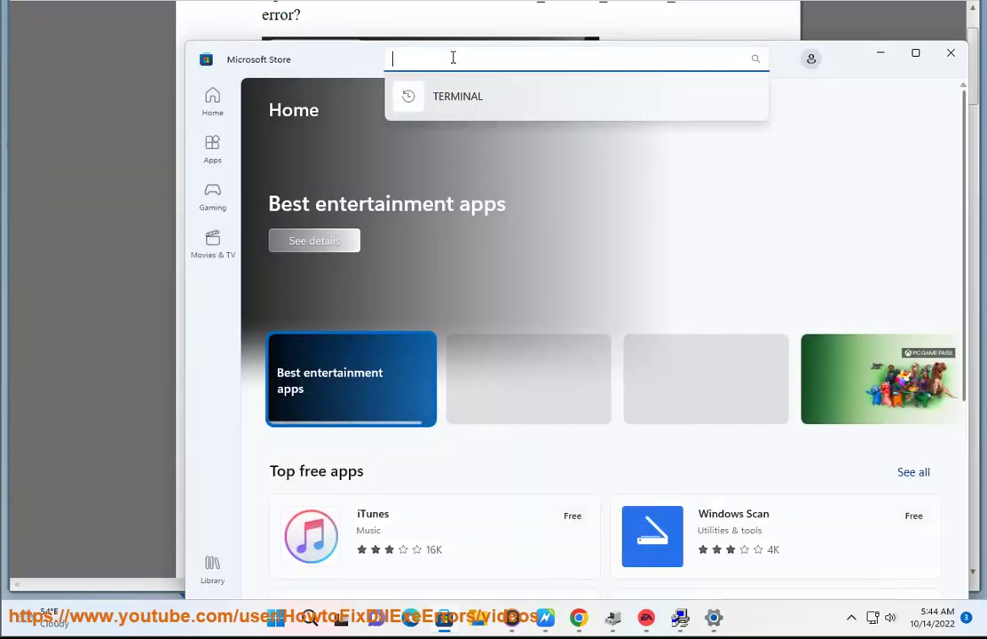
type("Xbox Accessories")
left_click(751, 67)
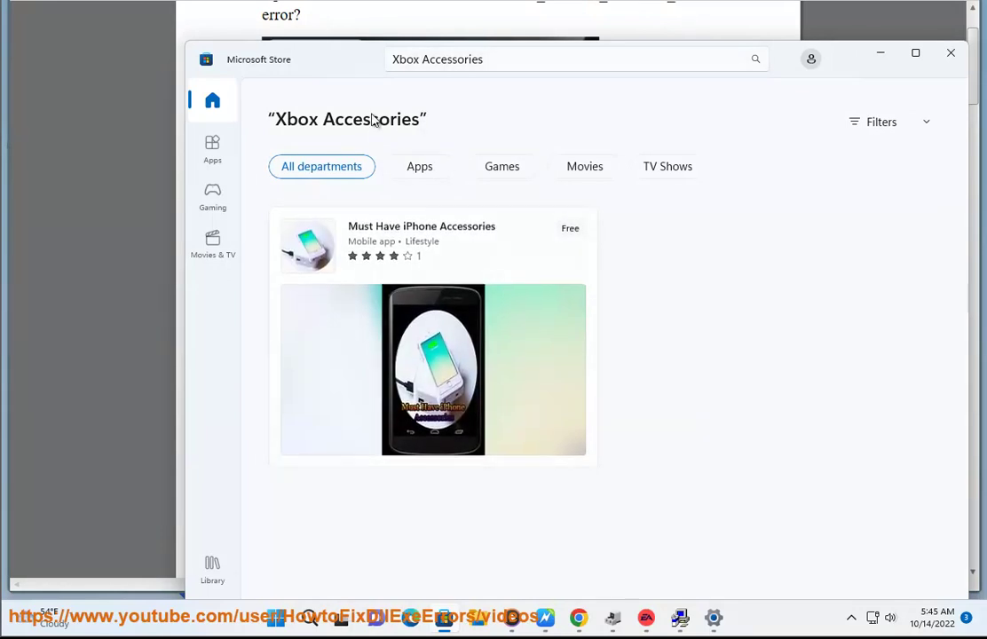
double_click(404, 59)
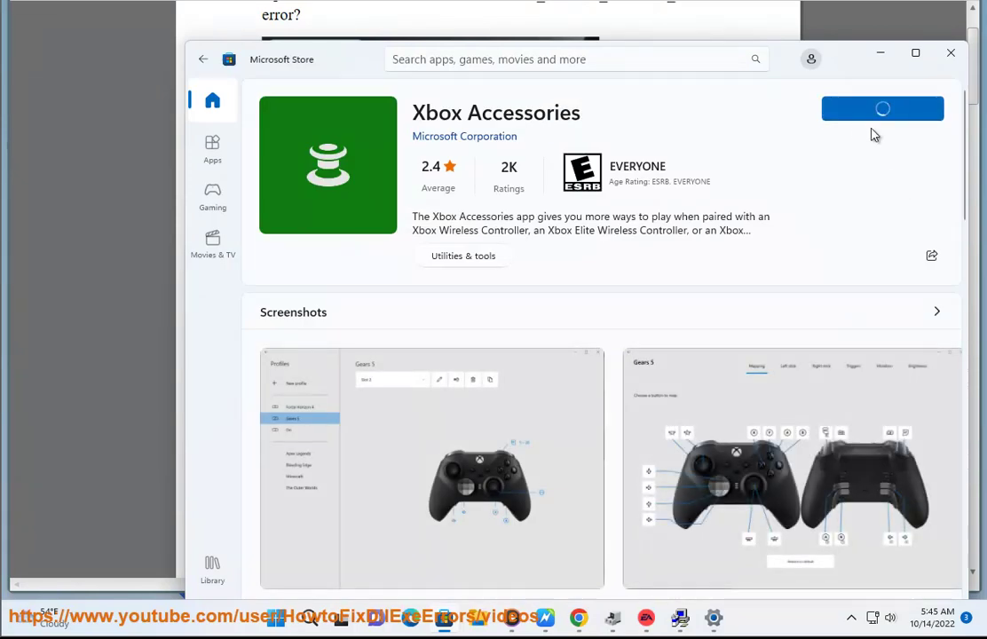
scroll(708, 482, "down", 1)
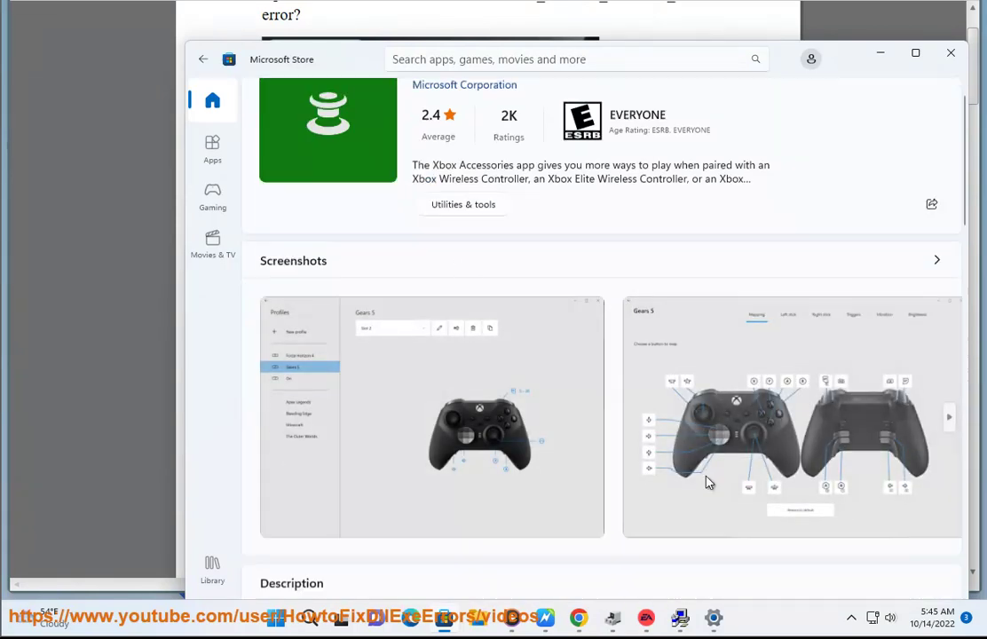
scroll(708, 483, "down", 5)
scroll(621, 417, "up", 2)
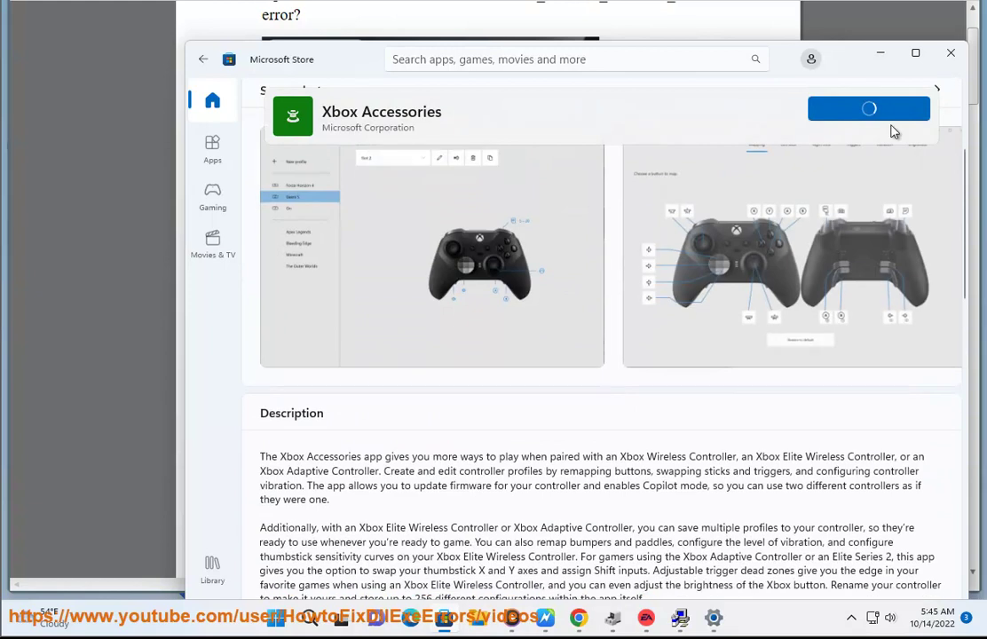
left_click(880, 52)
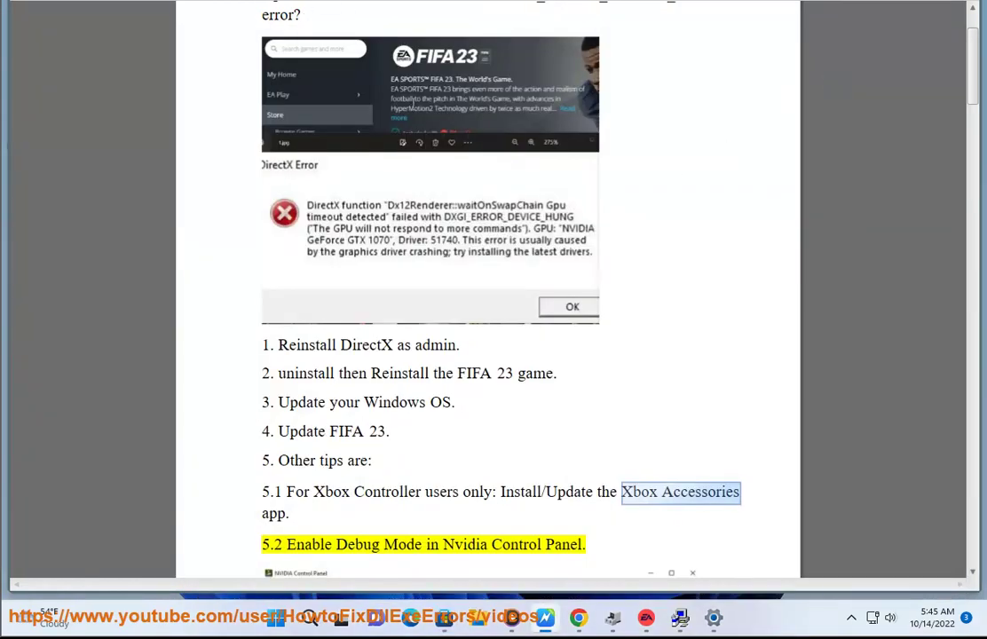
Scroll the guide to step 5.5 about checking the PC's system type.
scroll(551, 321, "down", 3)
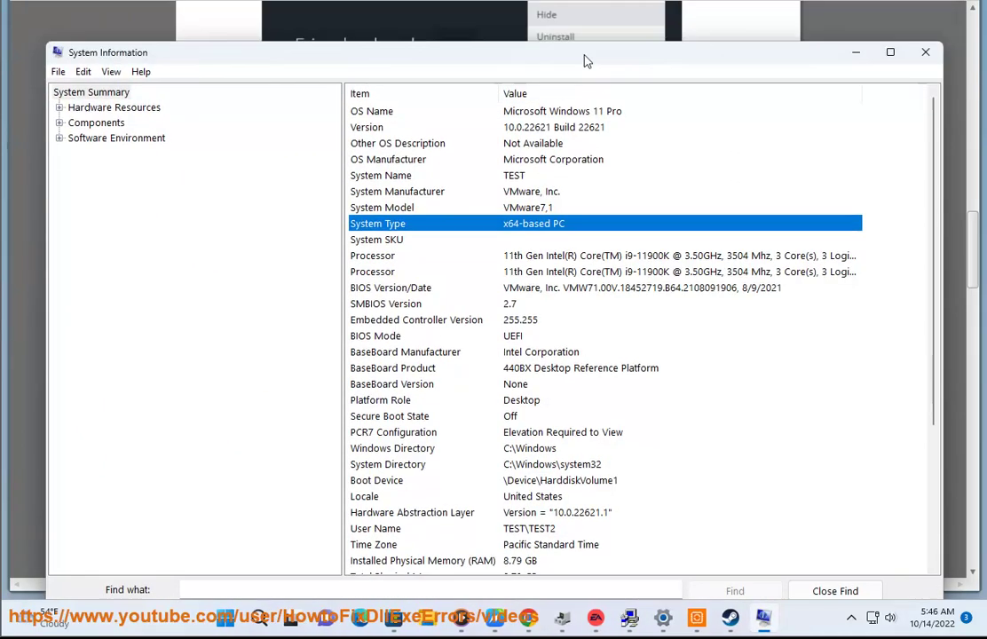
Download vc_redist.x64.exe from the Visual C++ Redistributable downloads table.
left_click(848, 90)
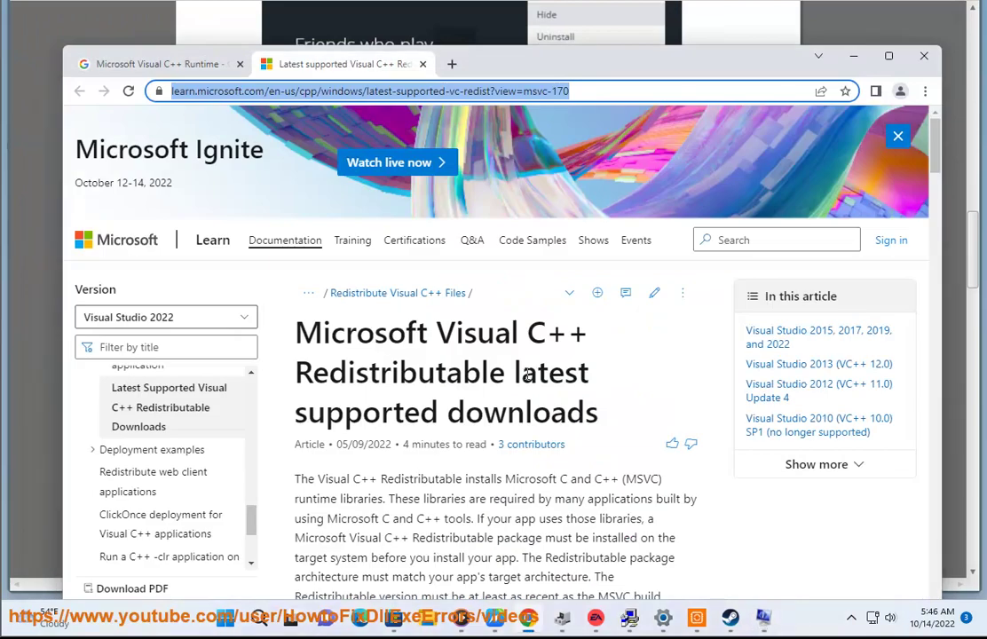
scroll(844, 139, "down", 2)
scroll(591, 418, "down", 3)
scroll(533, 400, "down", 4)
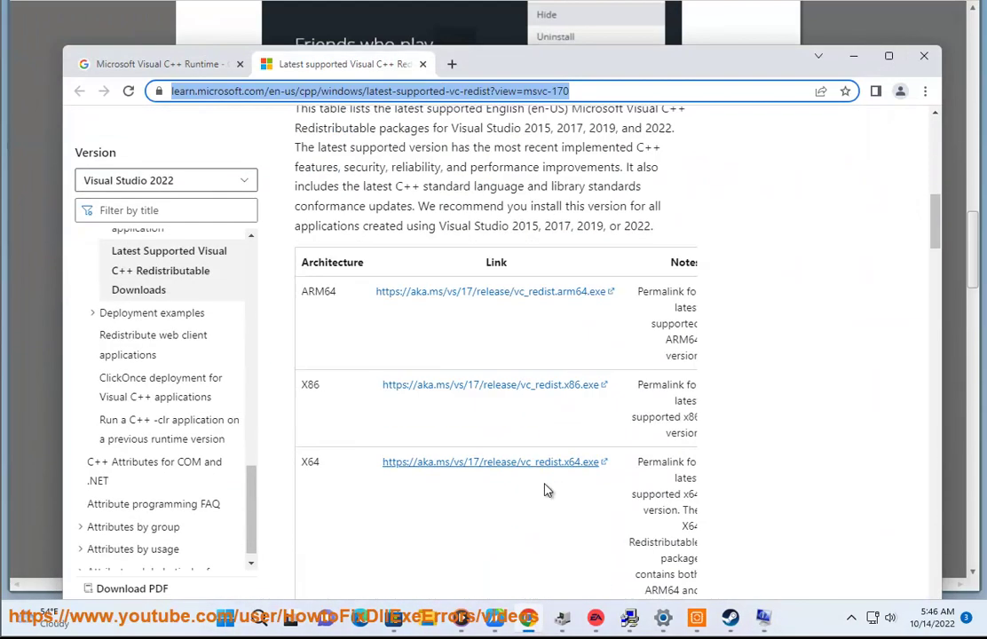
mouse_move(319, 420)
left_mouse_down()
mouse_move(298, 427)
mouse_move(513, 422)
left_mouse_up()
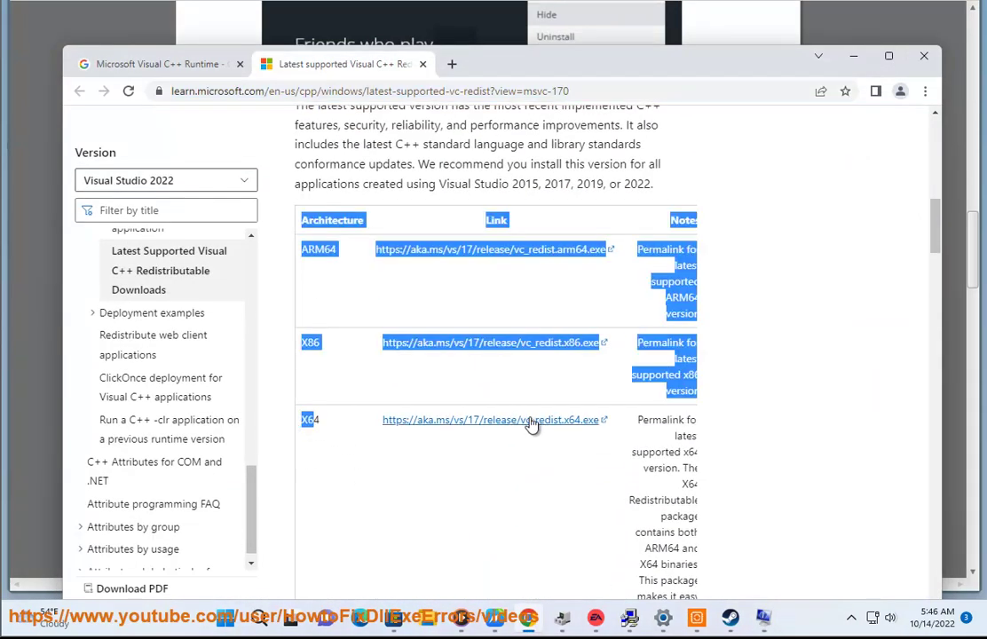
left_click(504, 420)
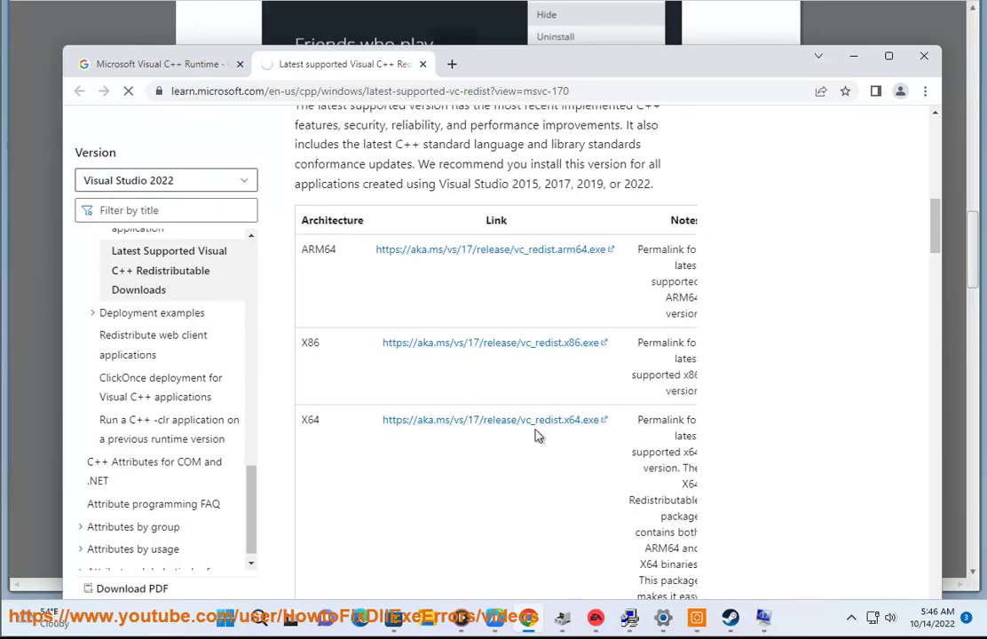
Close the Steam sign-in window and skim the guide's Steam, Origin and Epic repair tips.
left_click(854, 55)
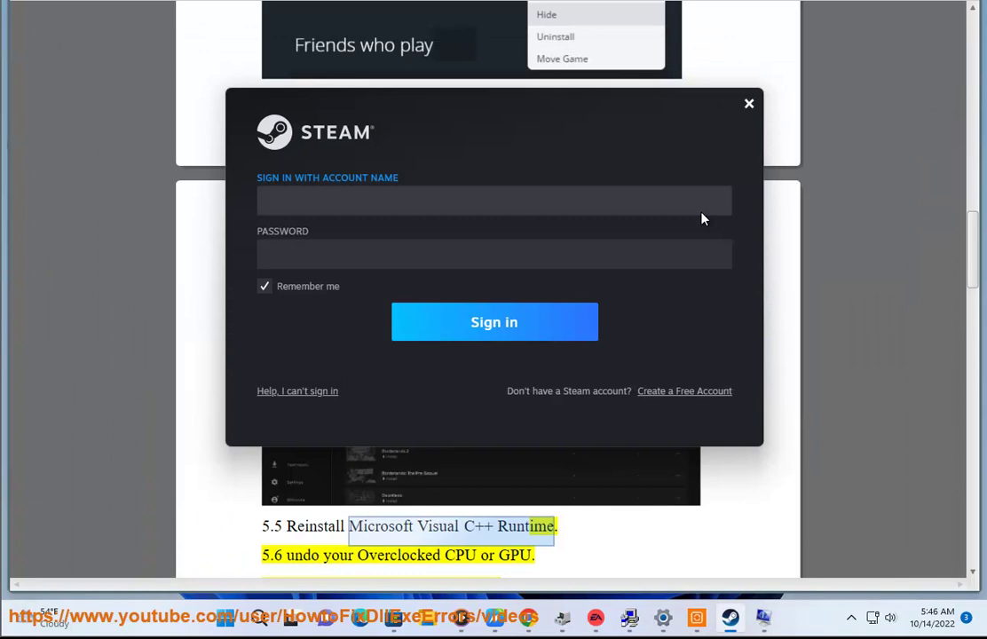
left_click(346, 263)
left_click(853, 209)
scroll(741, 415, "up", 3)
scroll(741, 415, "up", 4)
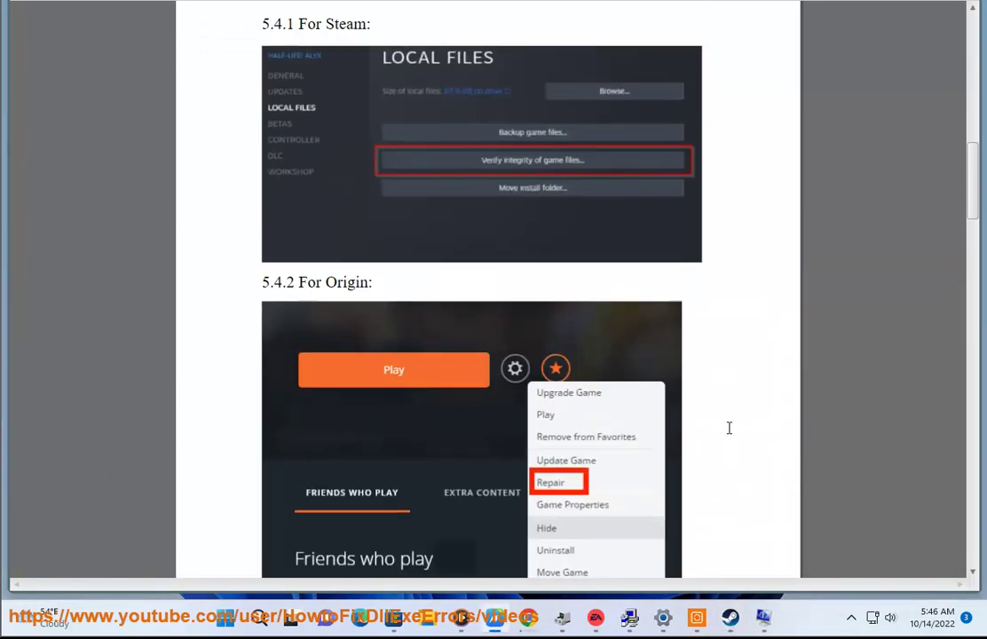
scroll(730, 426, "up", 1)
scroll(596, 322, "down", 2)
scroll(548, 284, "down", 2)
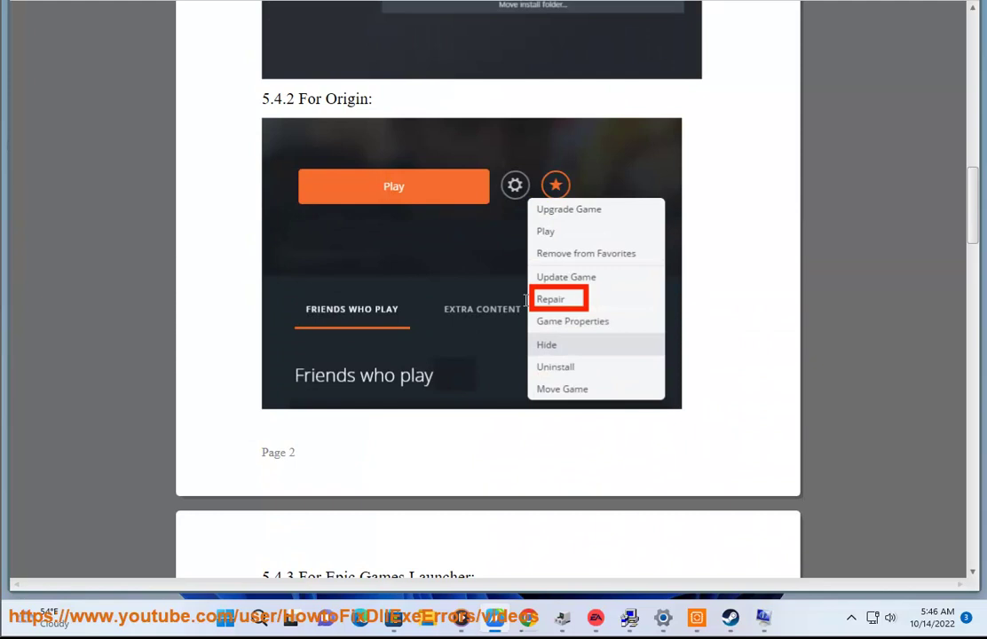
scroll(613, 379, "down", 2)
scroll(414, 399, "down", 2)
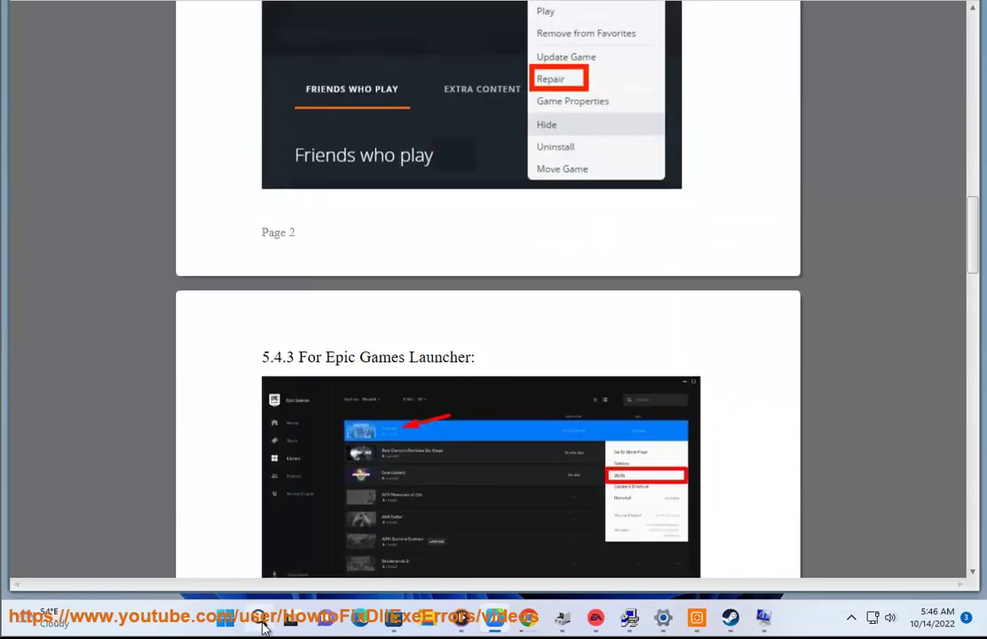
Launch the Epic Games Launcher by searching 'EPIC' in Windows search.
left_click(259, 618)
type("EPIC")
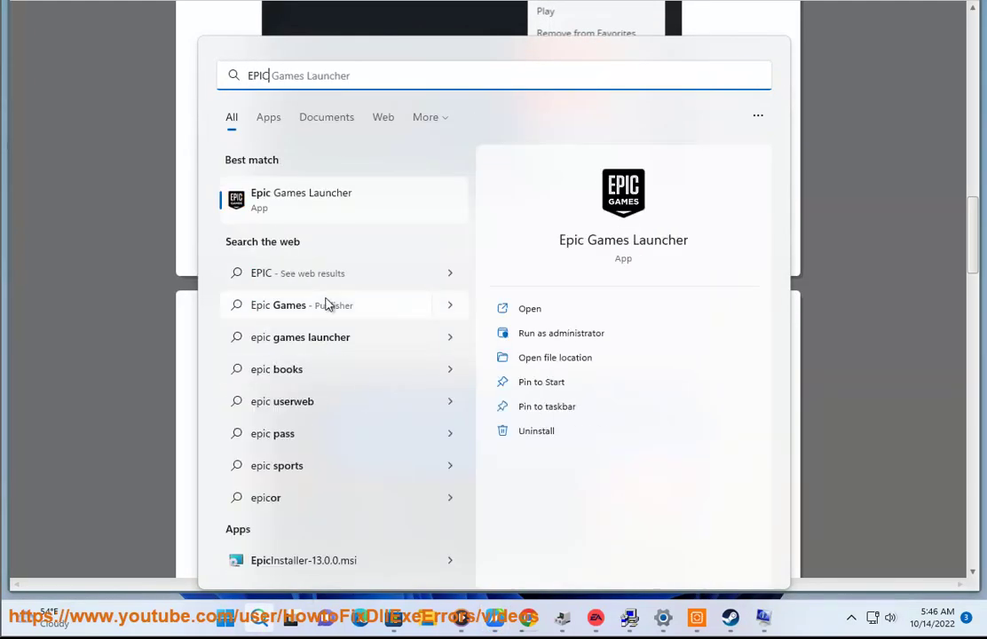
left_click(328, 202)
scroll(587, 508, "down", 2)
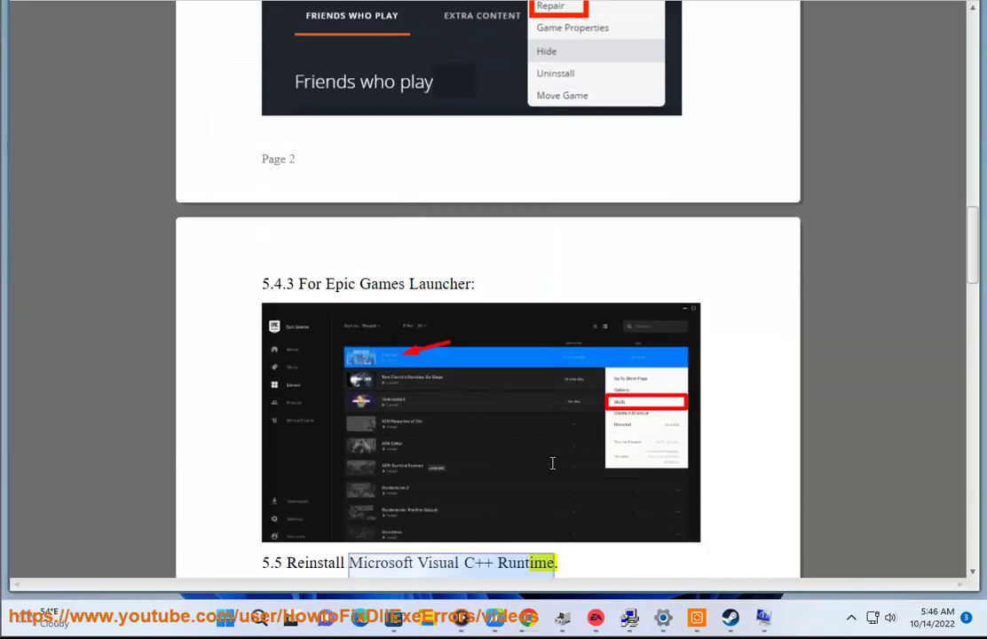
scroll(551, 463, "down", 2)
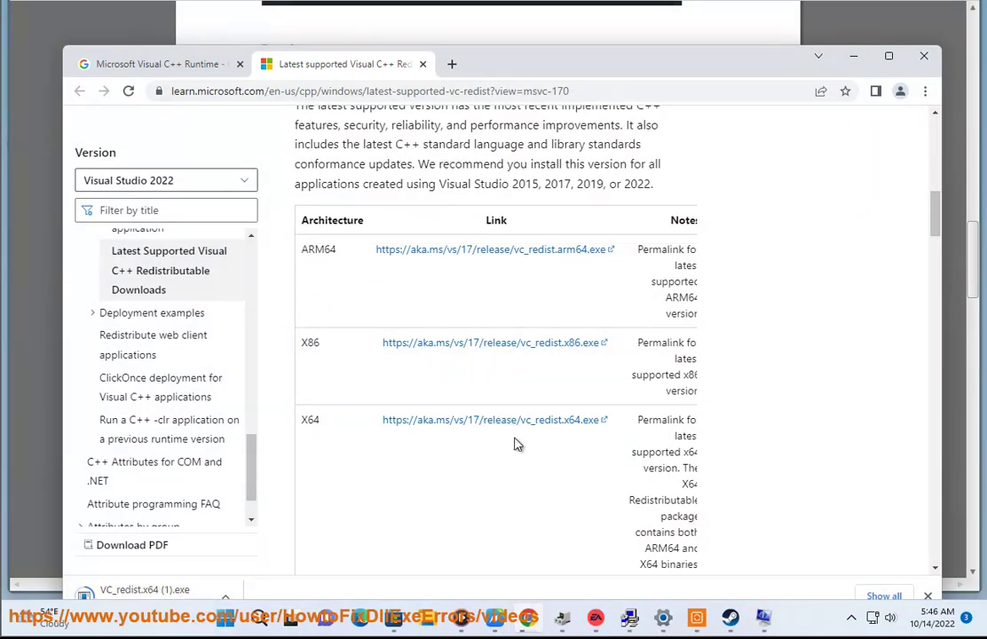
Cancel the duplicate VC_redist.x64 (2).exe download while VC_redist.x64 (1).exe keeps downloading.
left_click(542, 430)
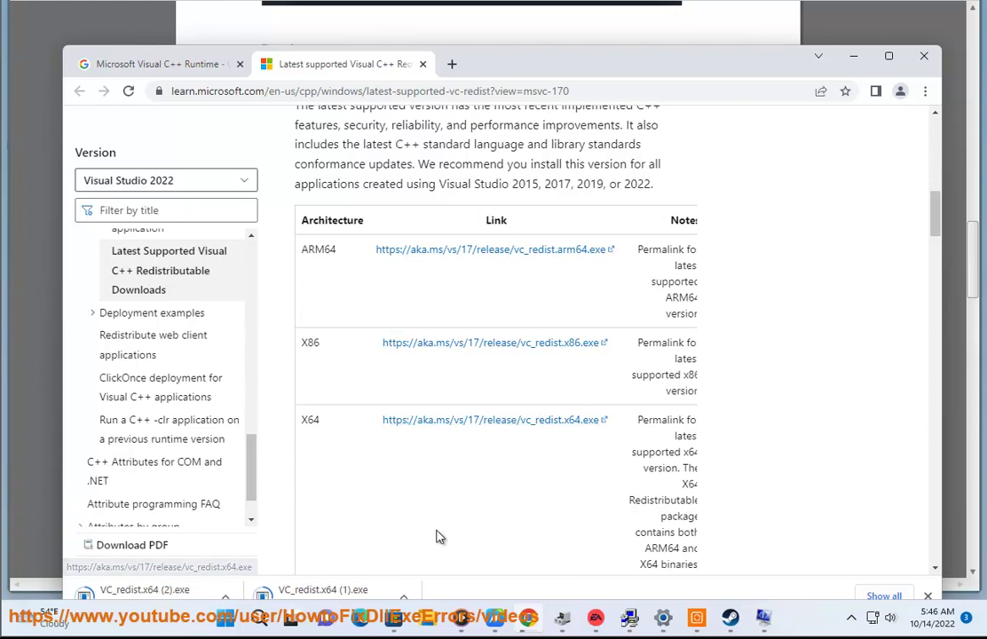
left_click(885, 596)
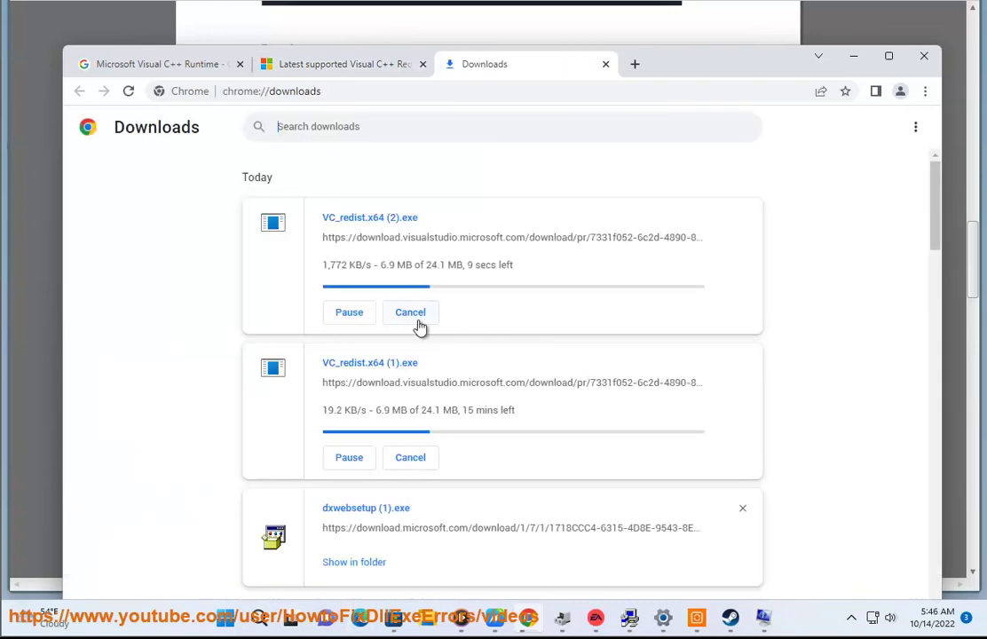
left_click(411, 316)
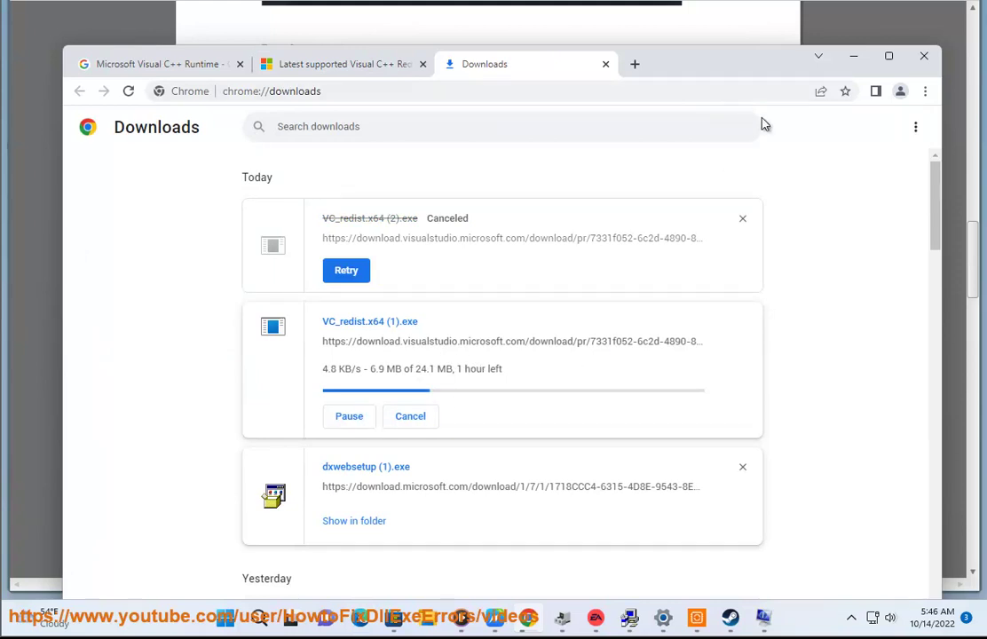
Bring DirectX Setup back and advance it to the next page.
left_click(853, 56)
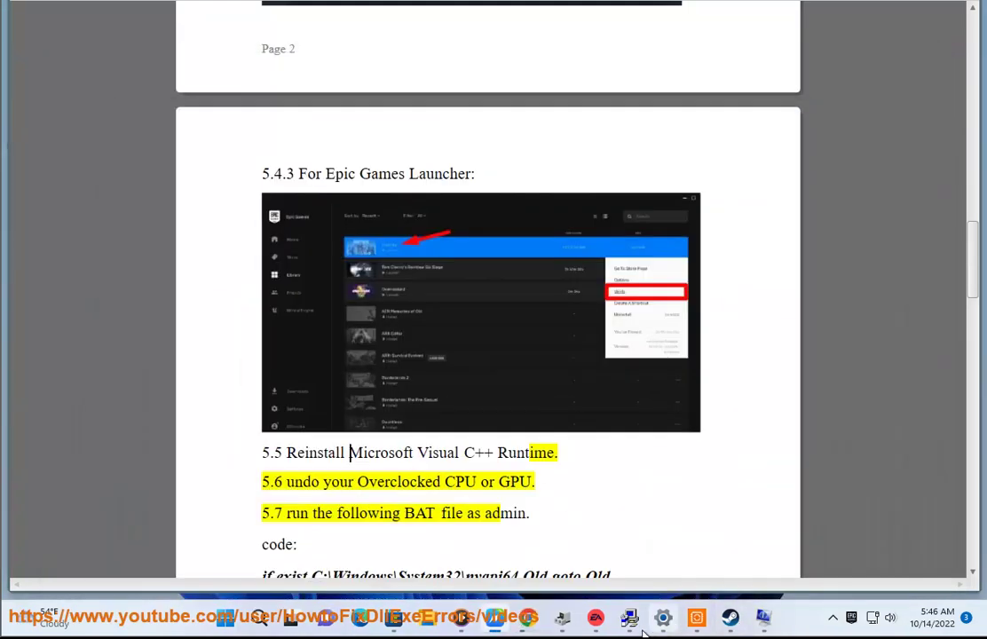
left_click(642, 625)
left_click(780, 454)
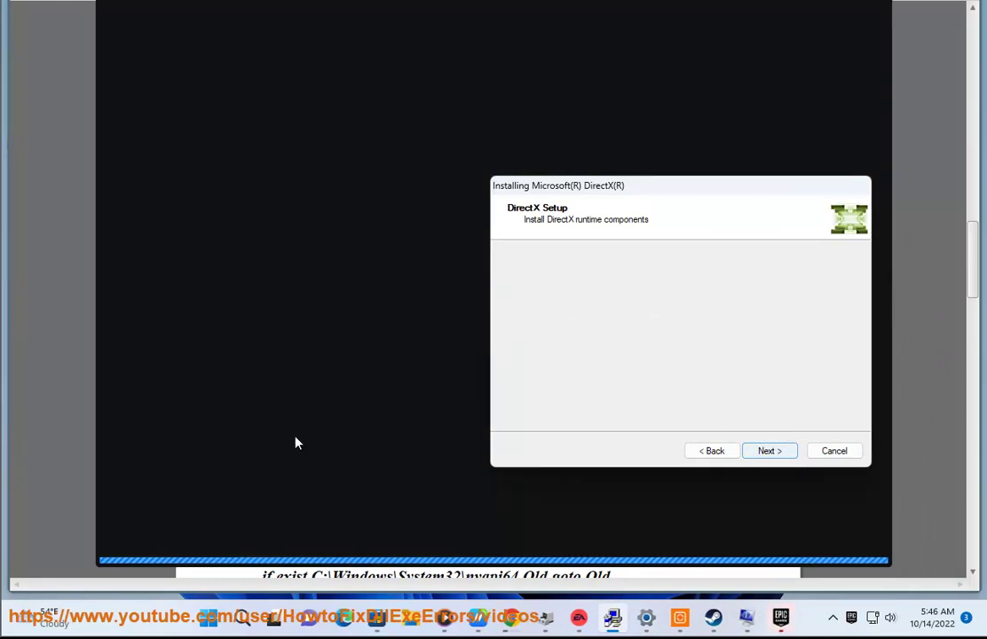
Return to the Word guide and read past step 5.6 to step 5.7's BAT-file code.
left_click(63, 403)
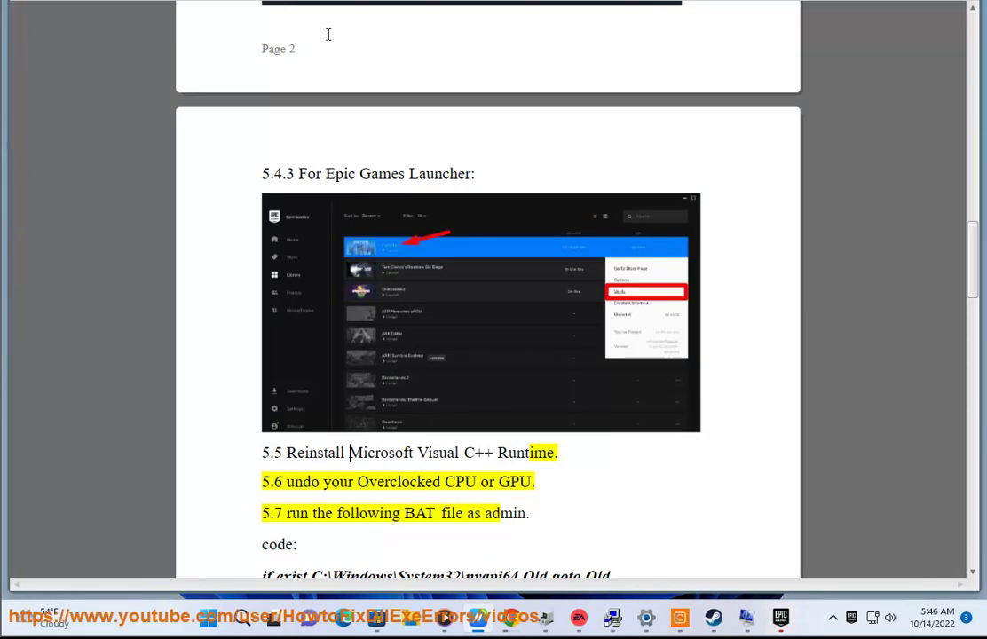
left_click_drag(533, 486, 284, 482)
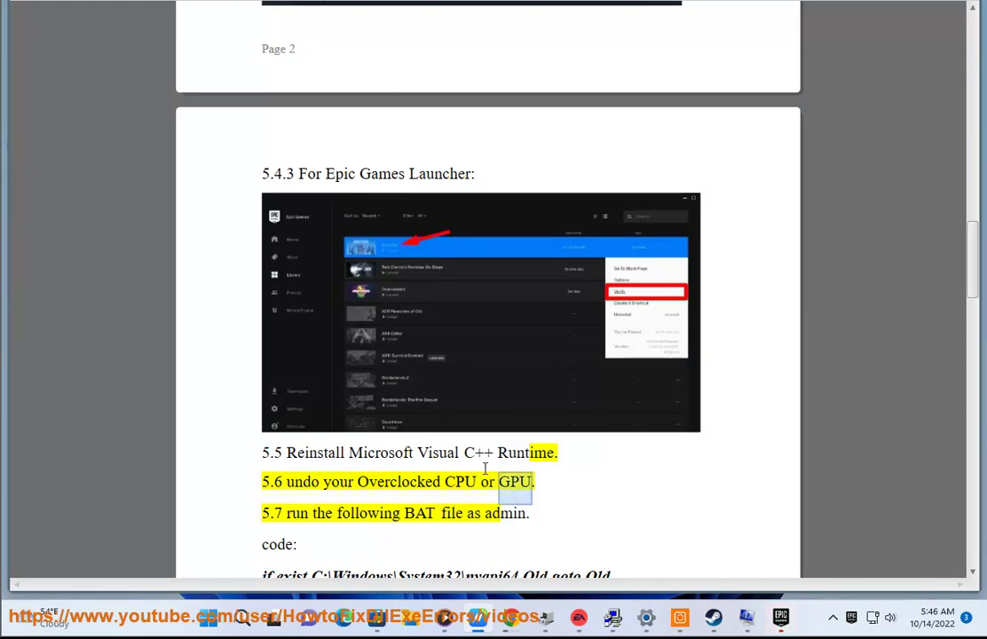
scroll(485, 469, "down", 3)
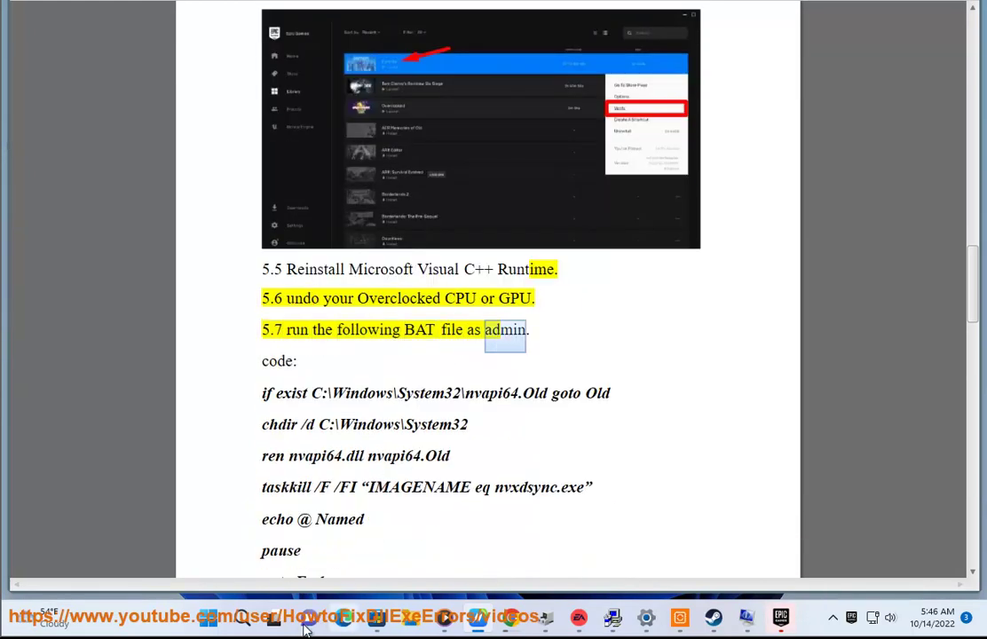
left_click(242, 619)
type("NOTE")
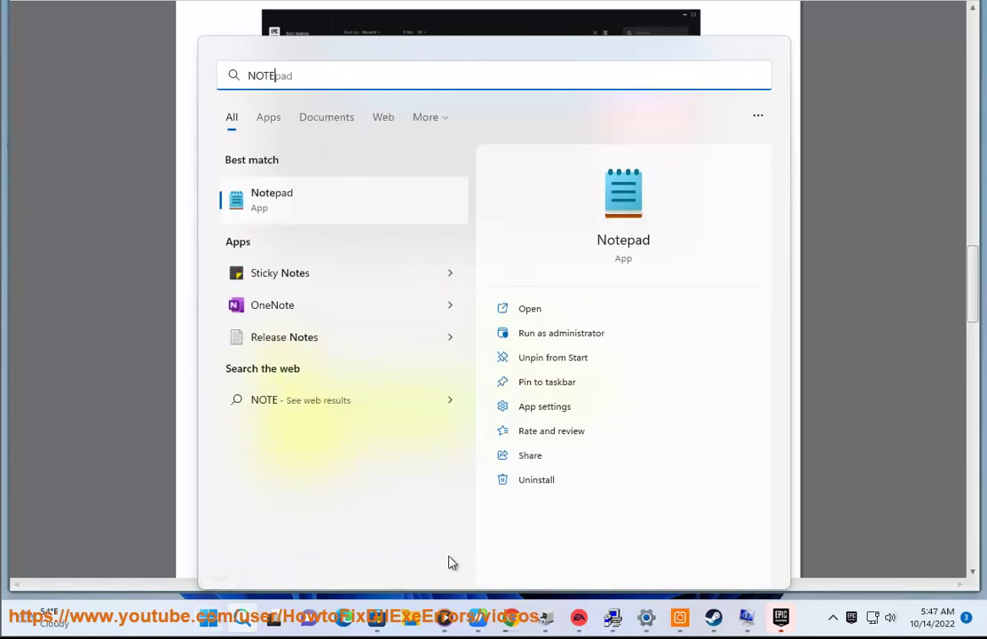
left_click(317, 207)
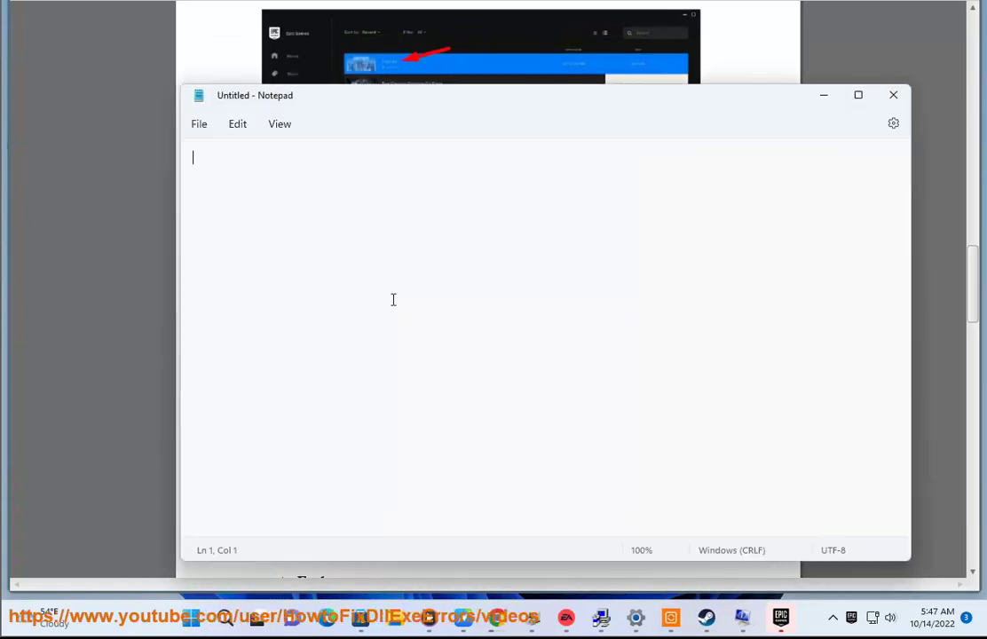
left_click_drag(427, 99, 573, 113)
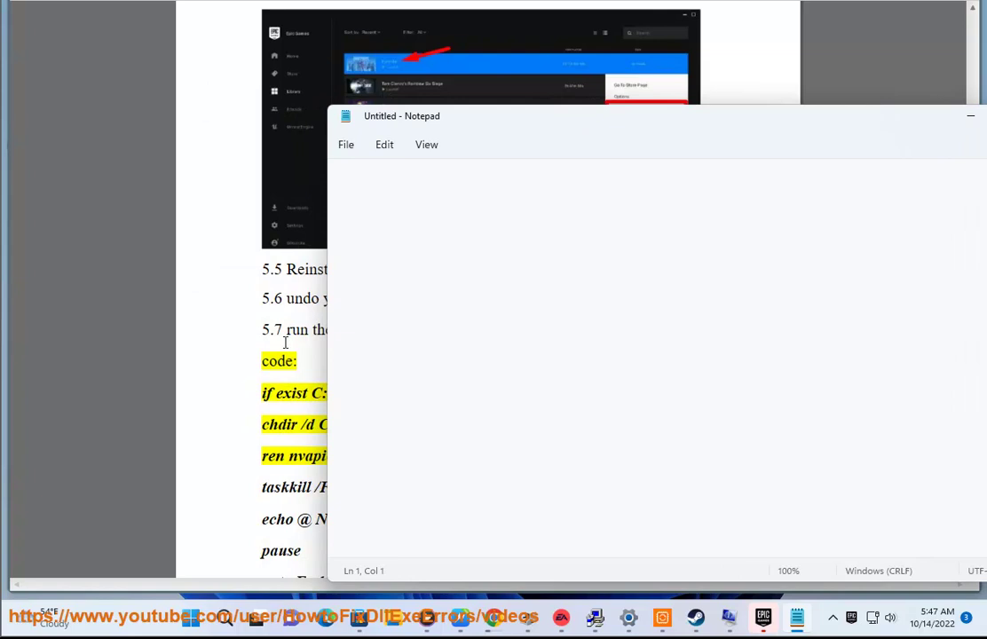
left_click(302, 379)
left_click_drag(319, 435, 469, 435)
scroll(374, 434, "down", 2)
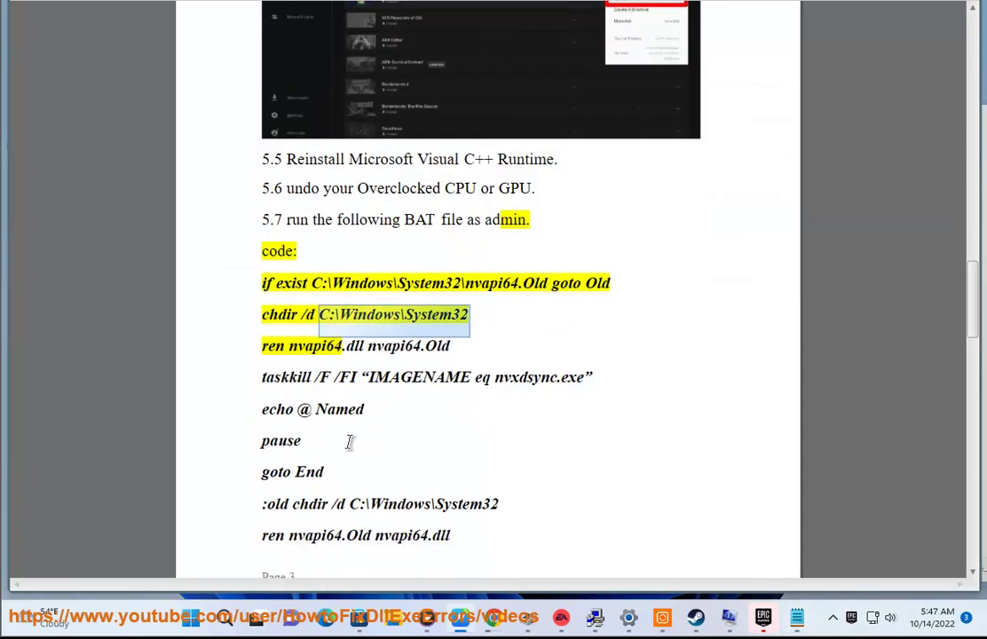
double_click(315, 346)
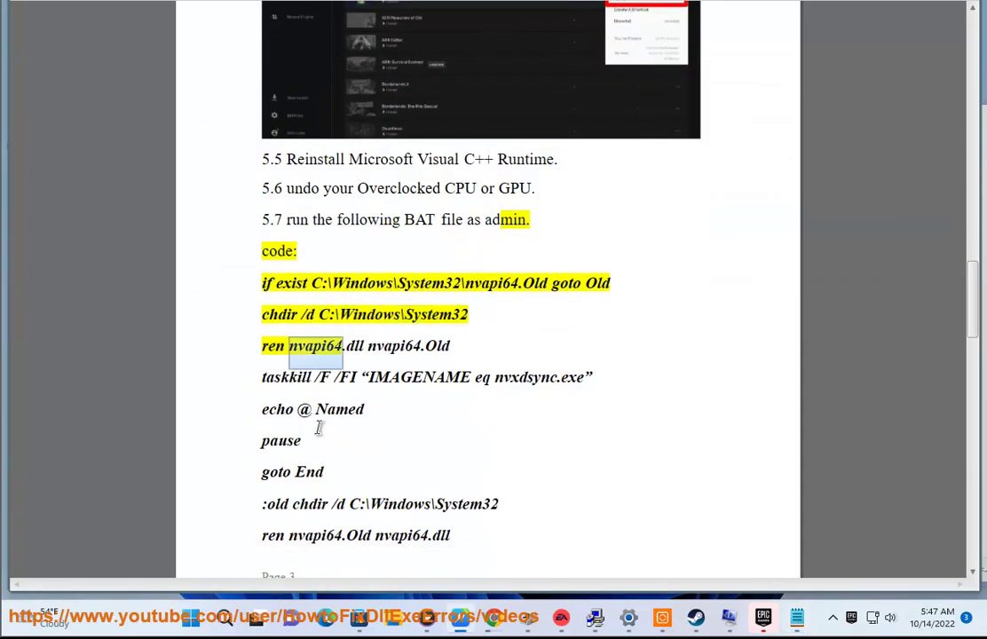
key("ctrl+shift+Right")
key("ctrl+shift+Right")
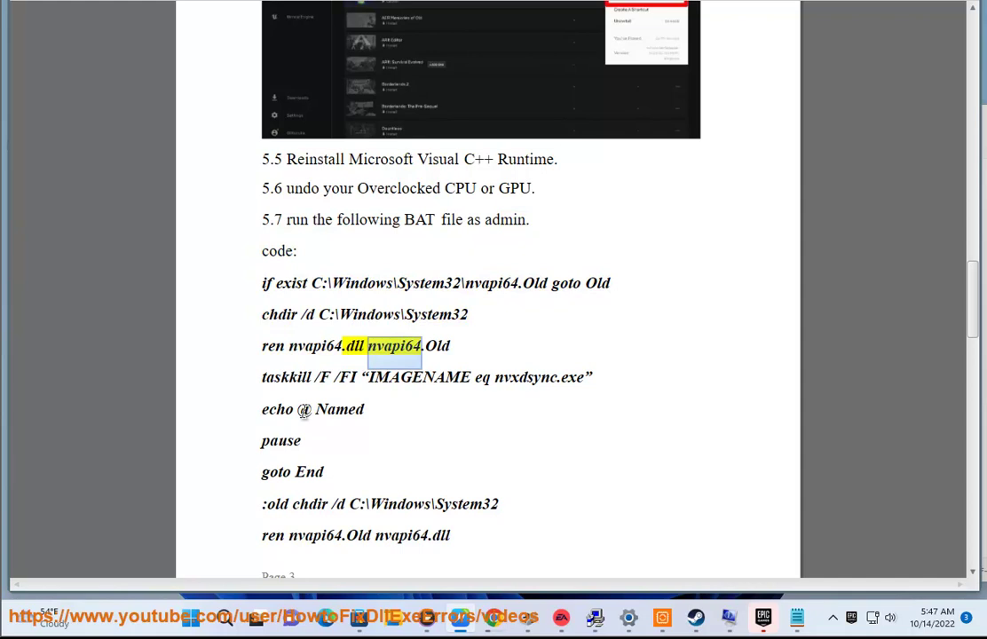
key("ctrl+shift+Right")
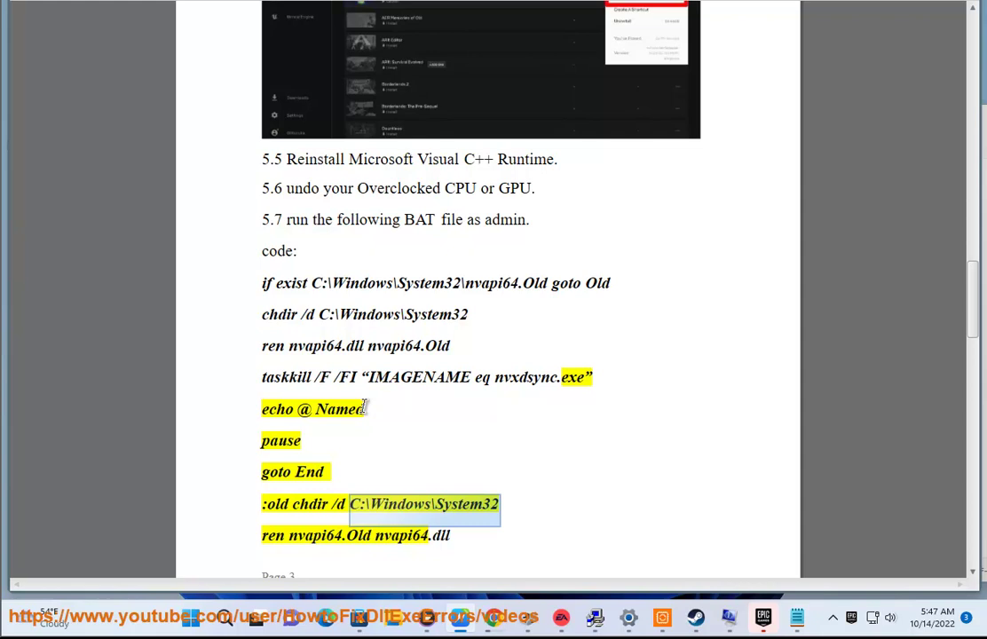
scroll(573, 467, "down", 2)
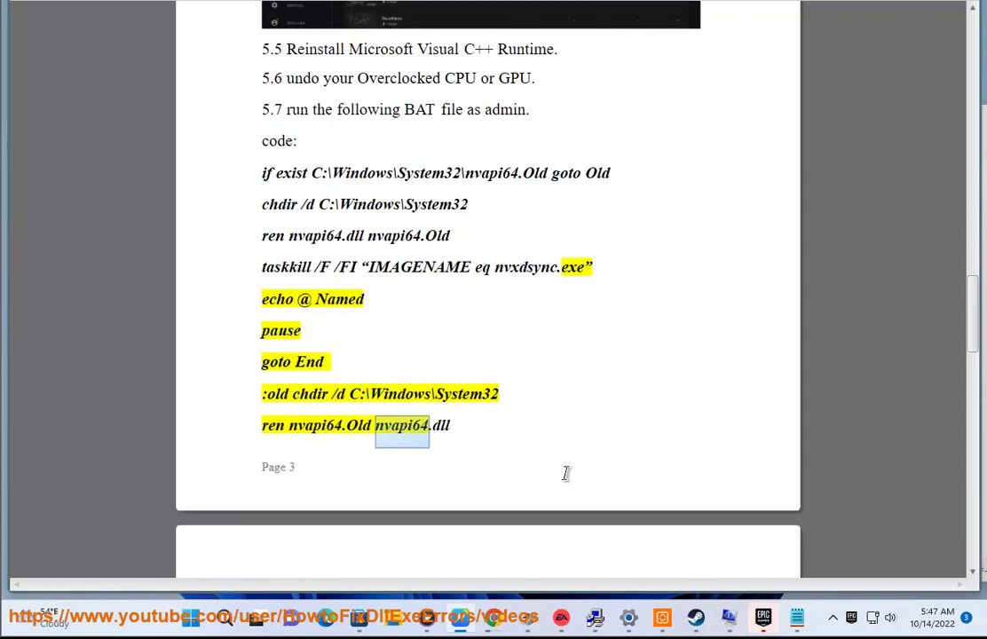
scroll(565, 473, "down", 1)
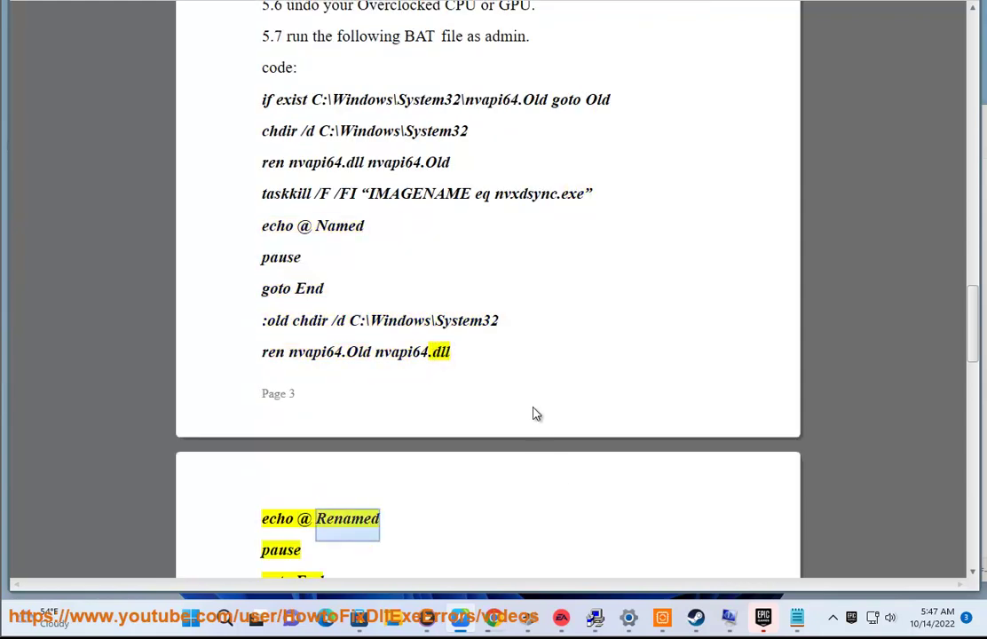
scroll(535, 411, "down", 1)
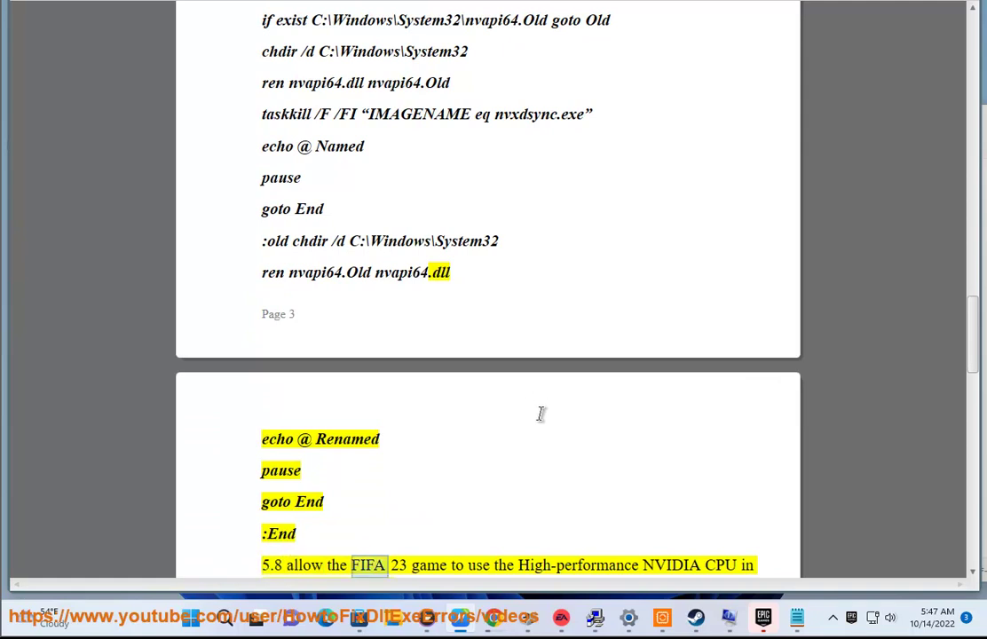
scroll(503, 180, "down", 1)
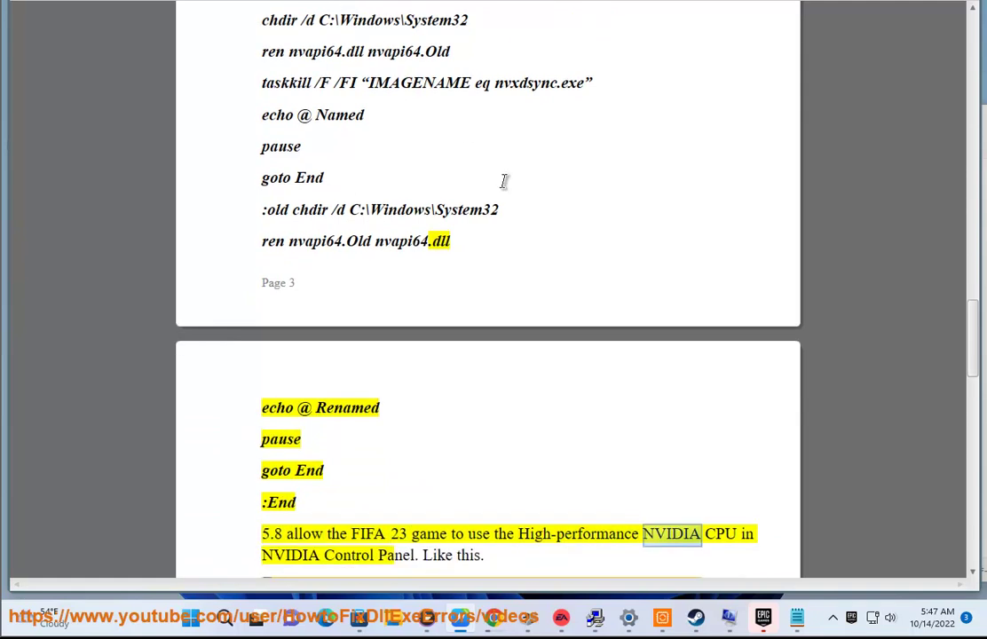
scroll(503, 287, "down", 2)
scroll(536, 429, "down", 1)
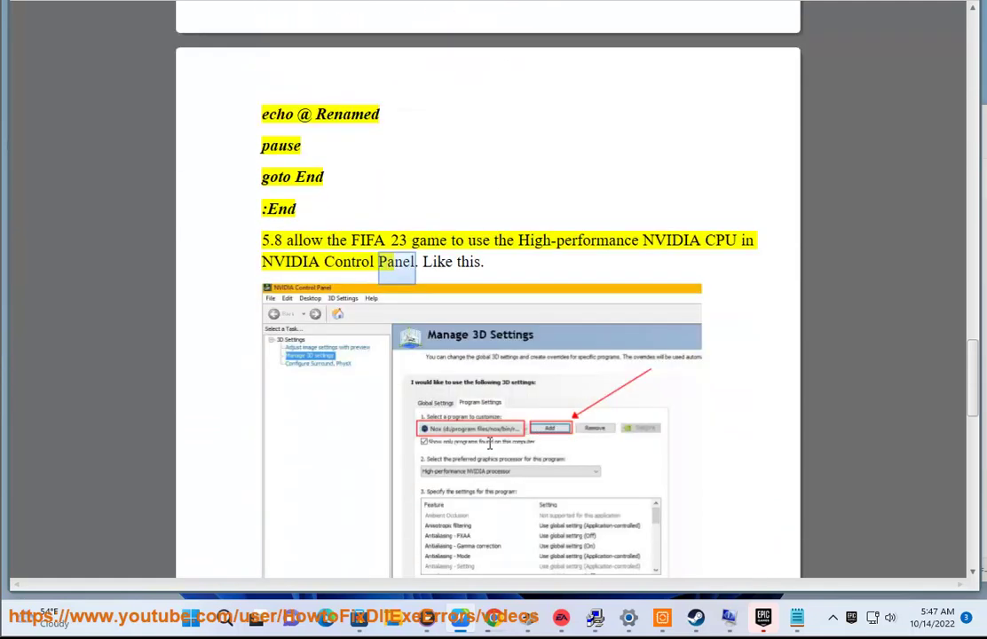
scroll(293, 22, "down", 1)
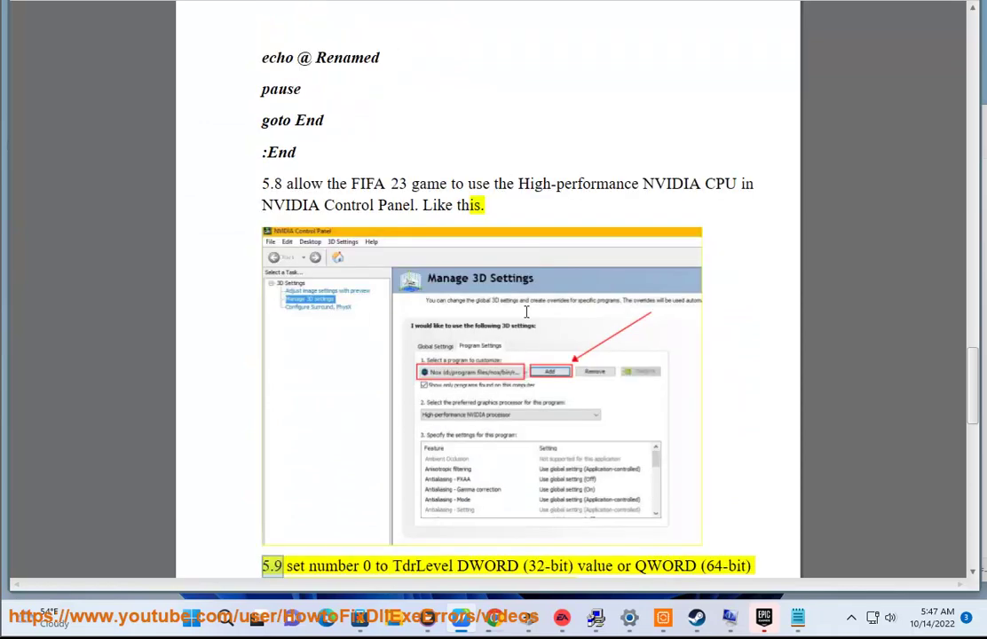
scroll(526, 312, "up", 5)
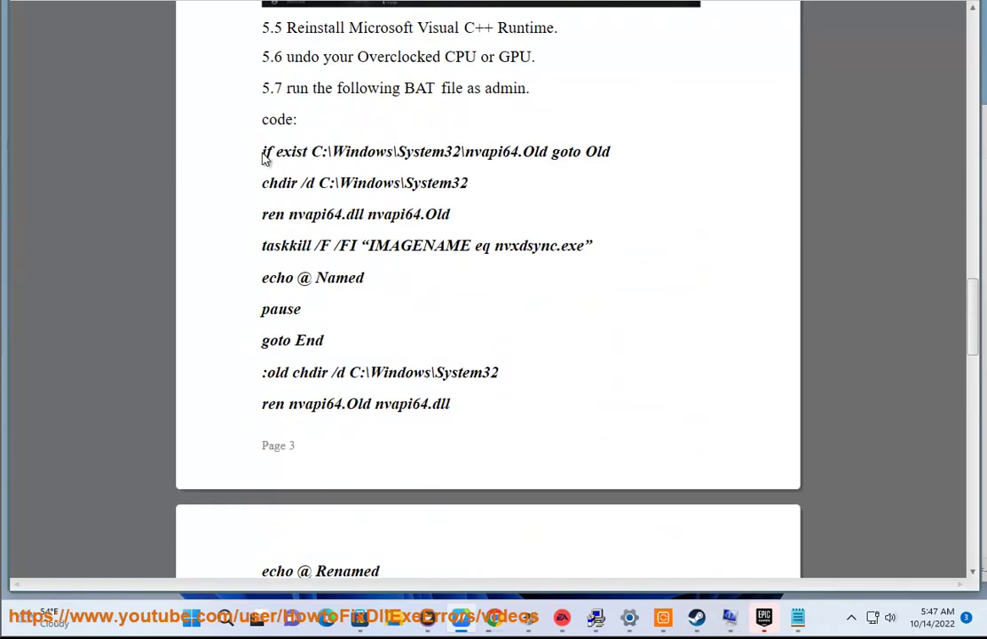
Copy the guide's BAT code into a new Notepad window.
left_click_drag(263, 153, 394, 552)
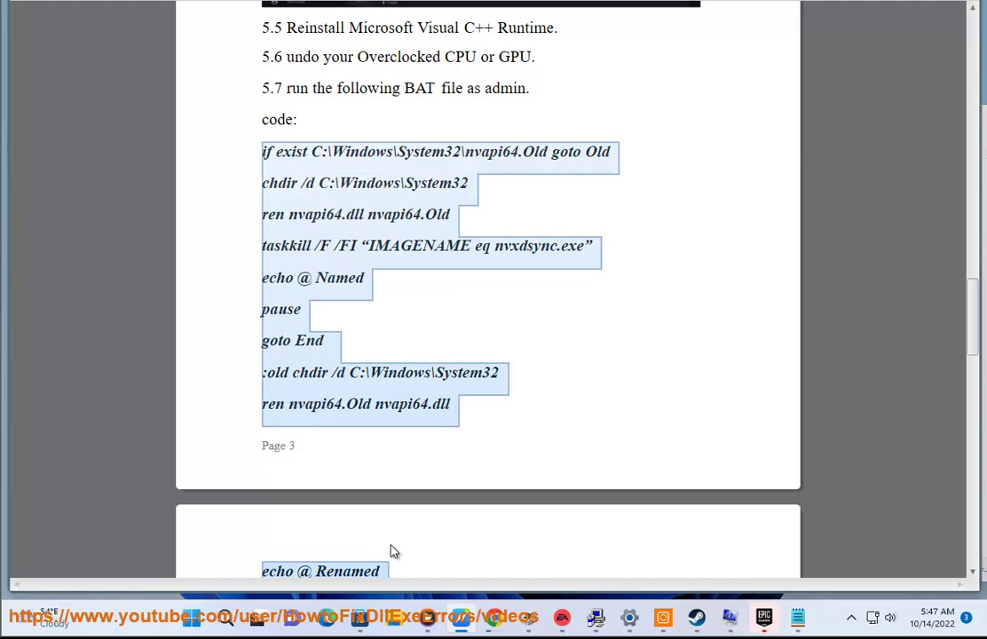
scroll(377, 508, "down", 3)
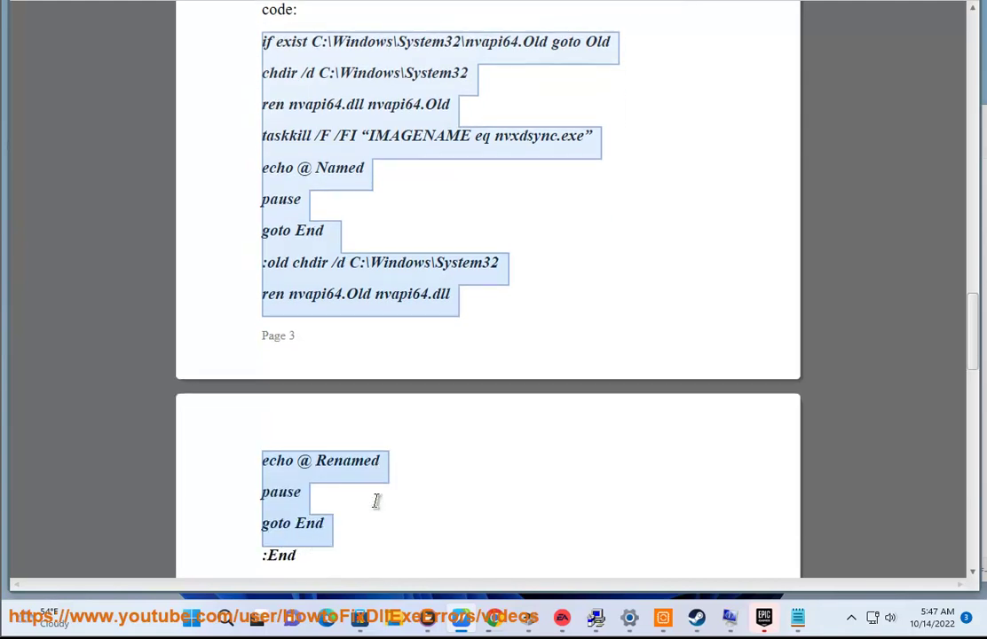
left_click_drag(377, 507, 376, 501)
key("ctrl+c")
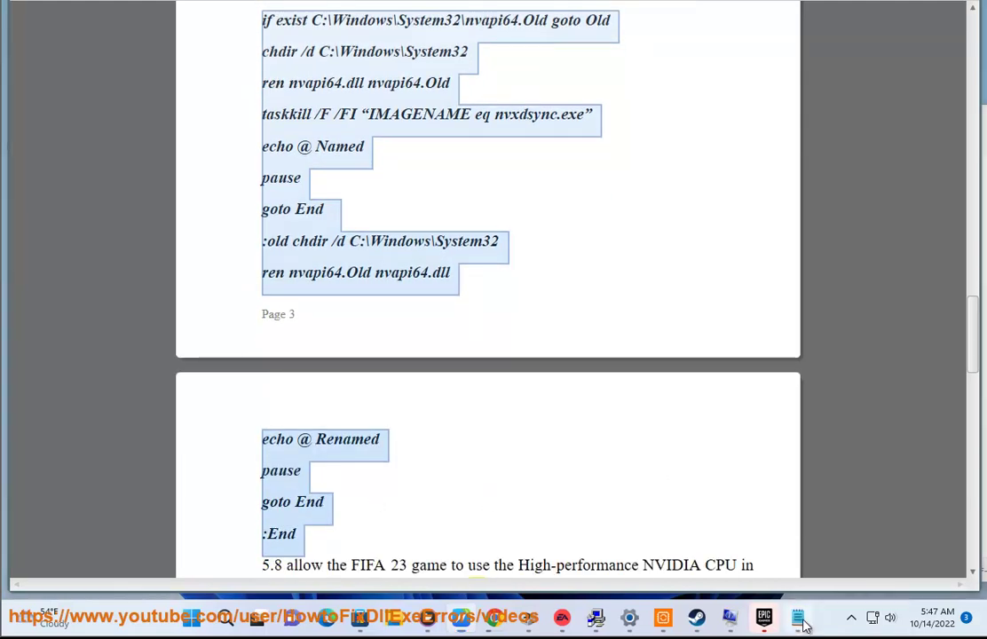
left_click(798, 617)
key("ctrl+v")
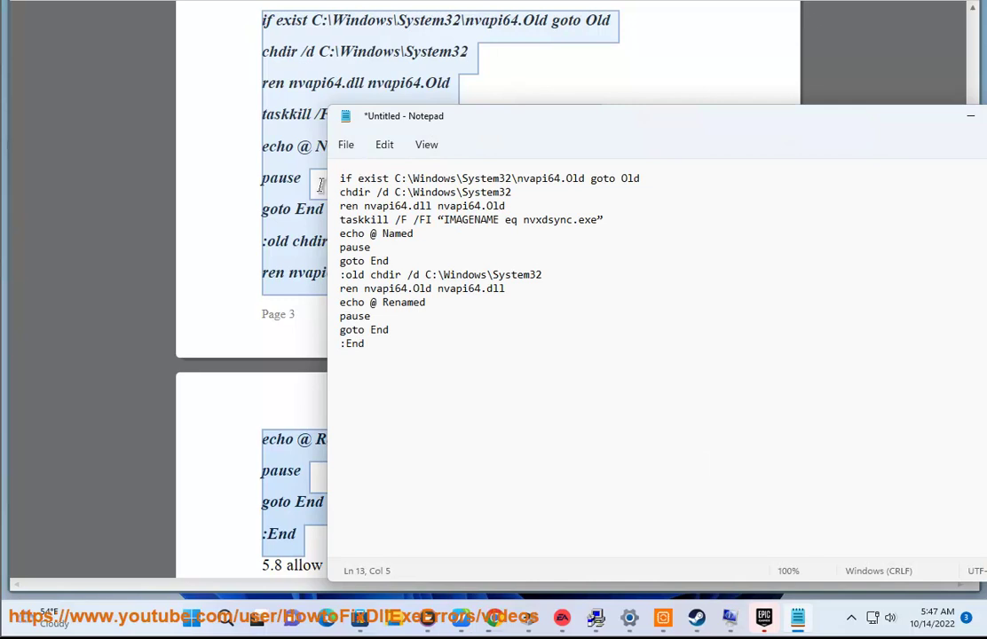
Save the Notepad script as FIXFIFA23.BAT.
left_click(349, 148)
left_click(381, 277)
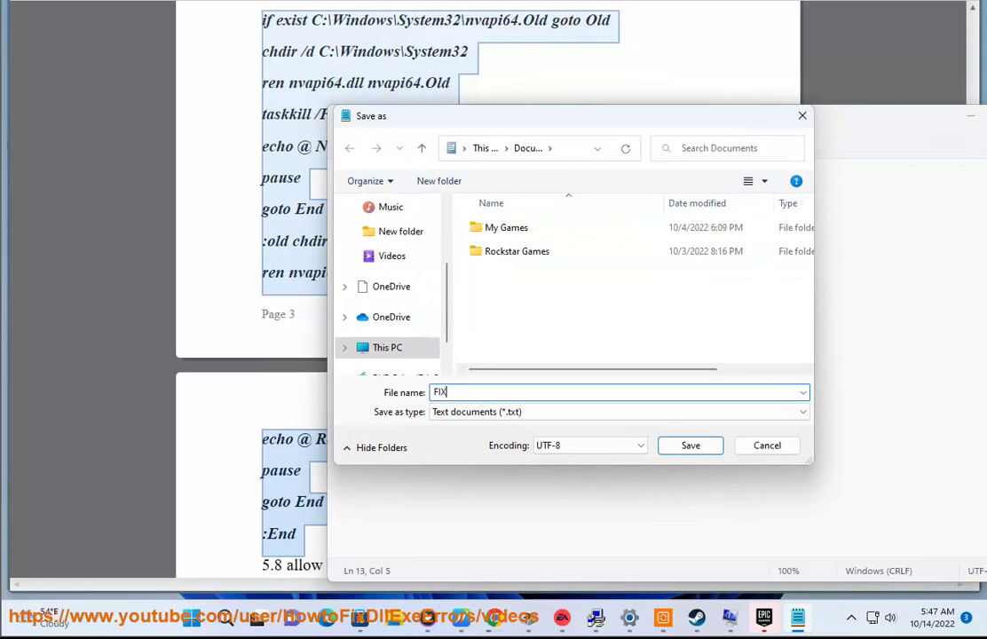
type("FI")
type("FA23.BAT")
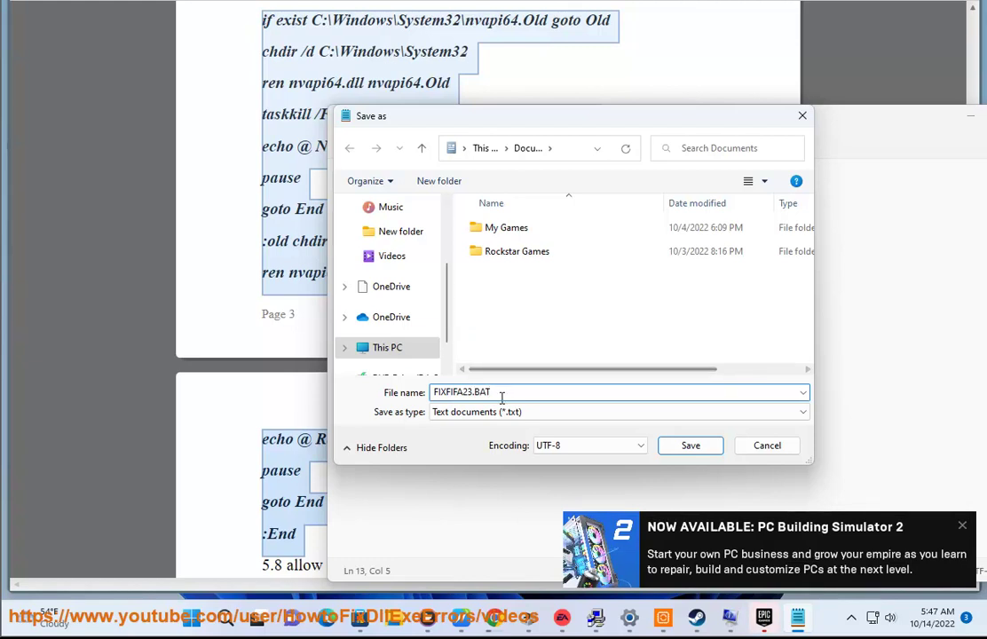
left_click_drag(503, 394, 485, 394)
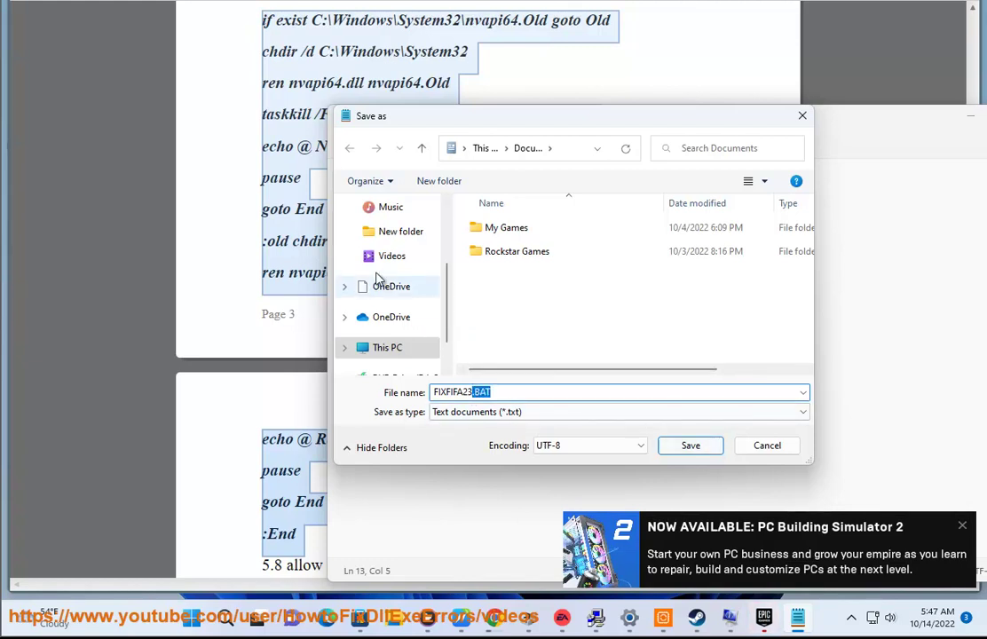
scroll(389, 302, "up", 5)
left_click(689, 445)
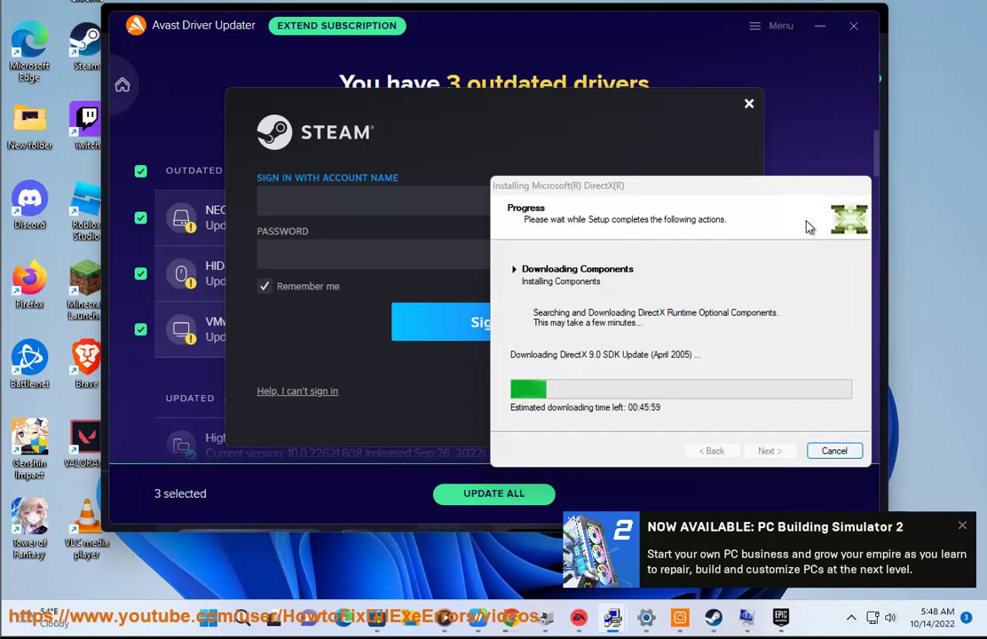
Close the Steam sign-in and Avast Driver Updater windows, minimize the EA app, and move DirectX Setup top-right.
left_click(646, 113)
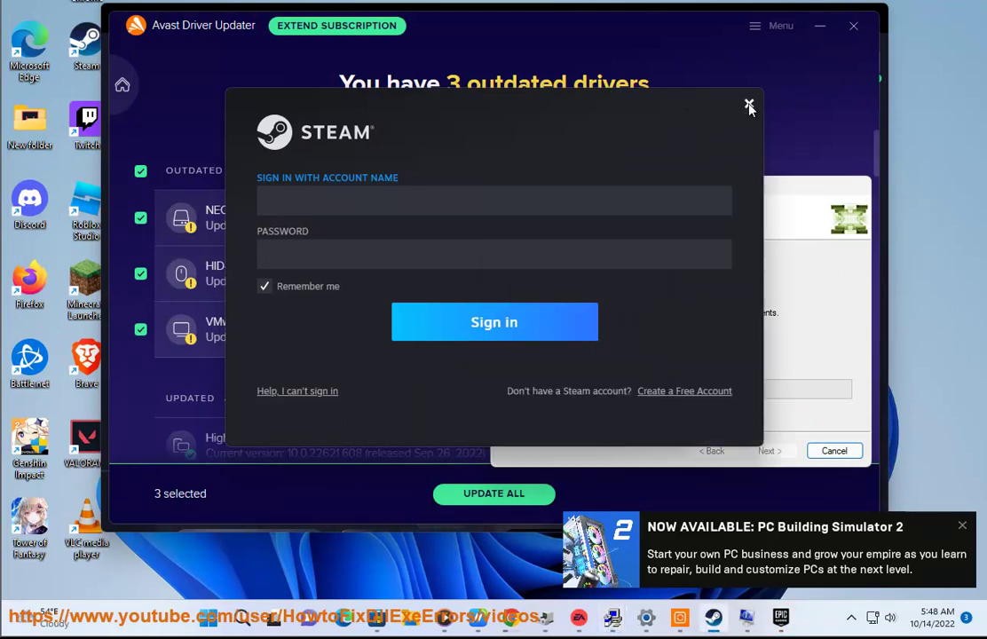
left_click(748, 106)
left_click(853, 24)
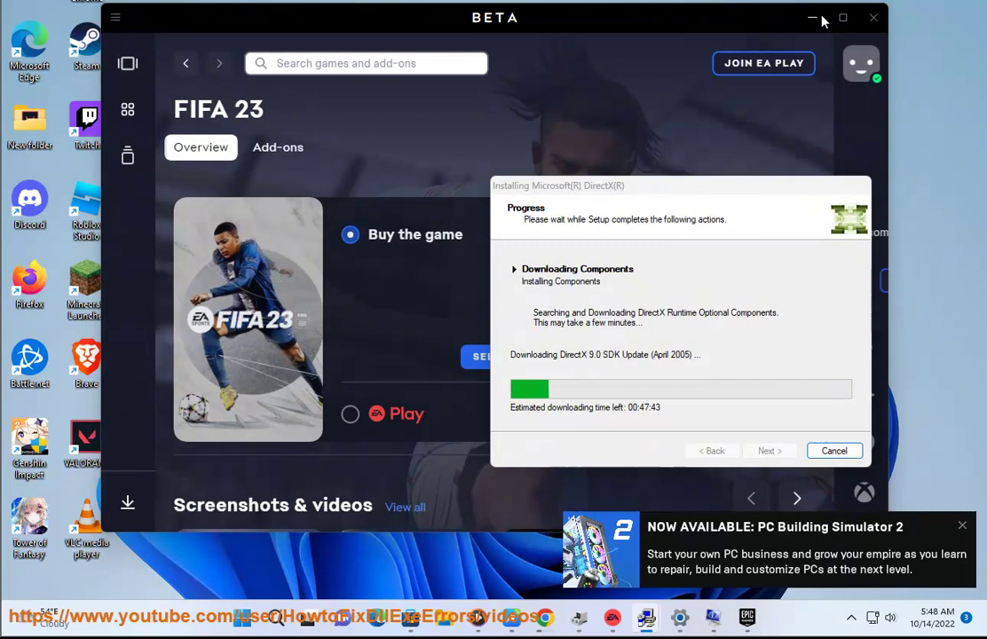
left_click(819, 17)
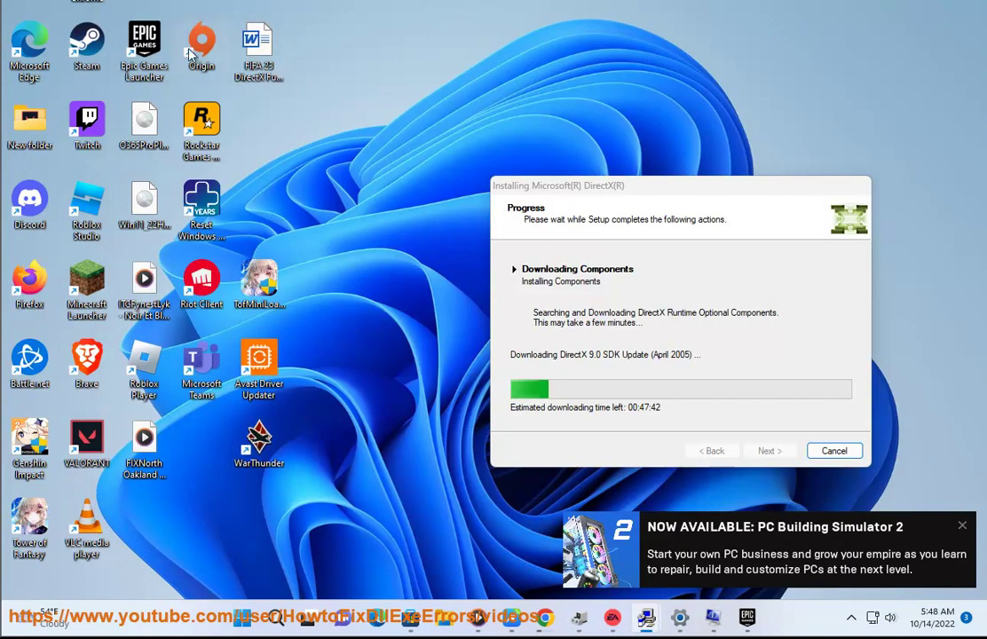
mouse_move(700, 188)
left_mouse_down()
mouse_move(811, 25)
mouse_move(820, 74)
left_mouse_up()
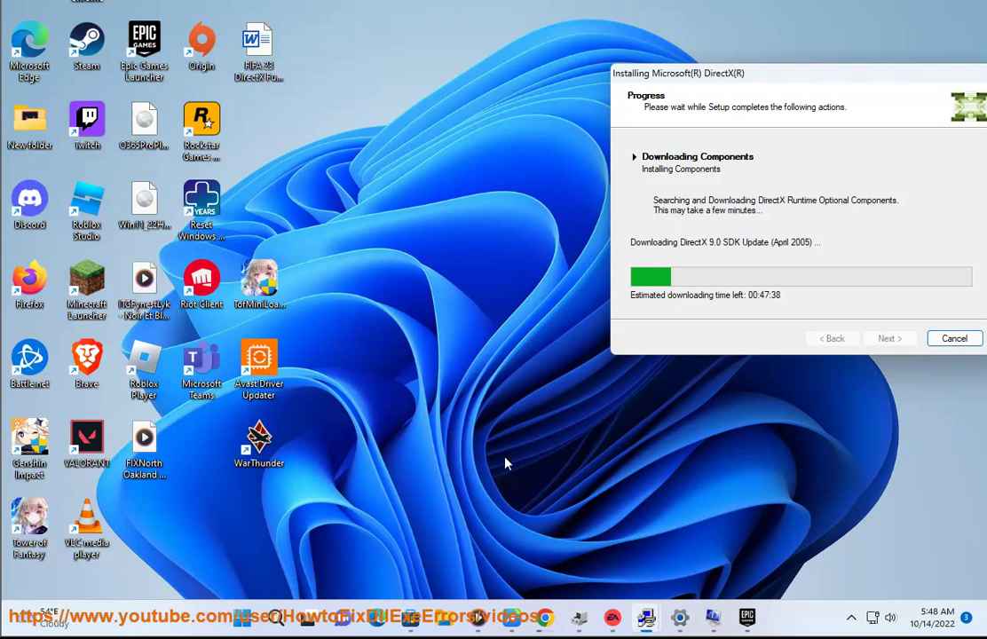
left_click(447, 345)
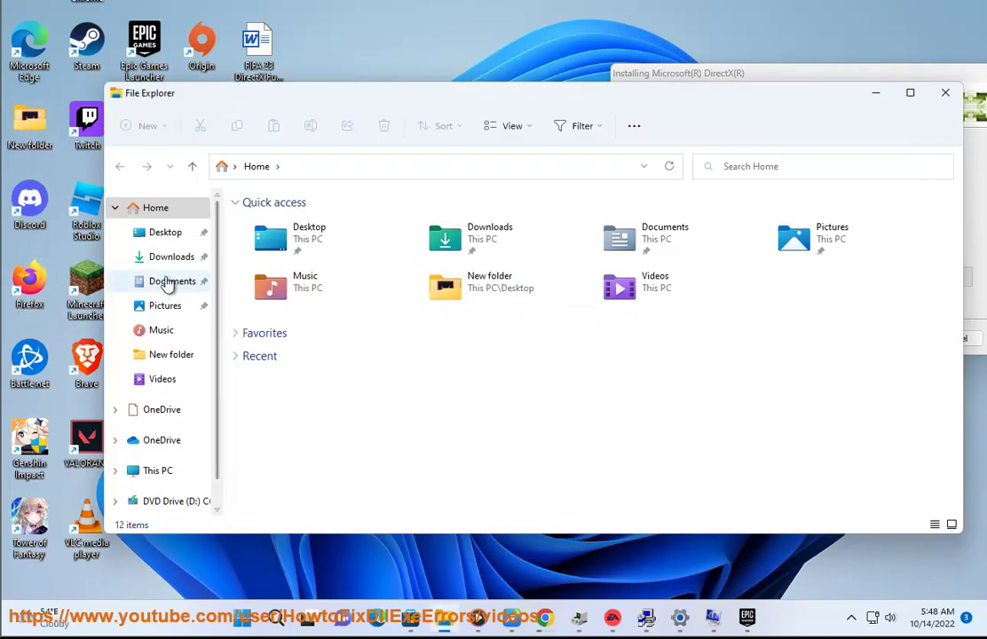
Find FIXFIFA23 in the Documents folder and check its file type in Properties.
left_click(171, 257)
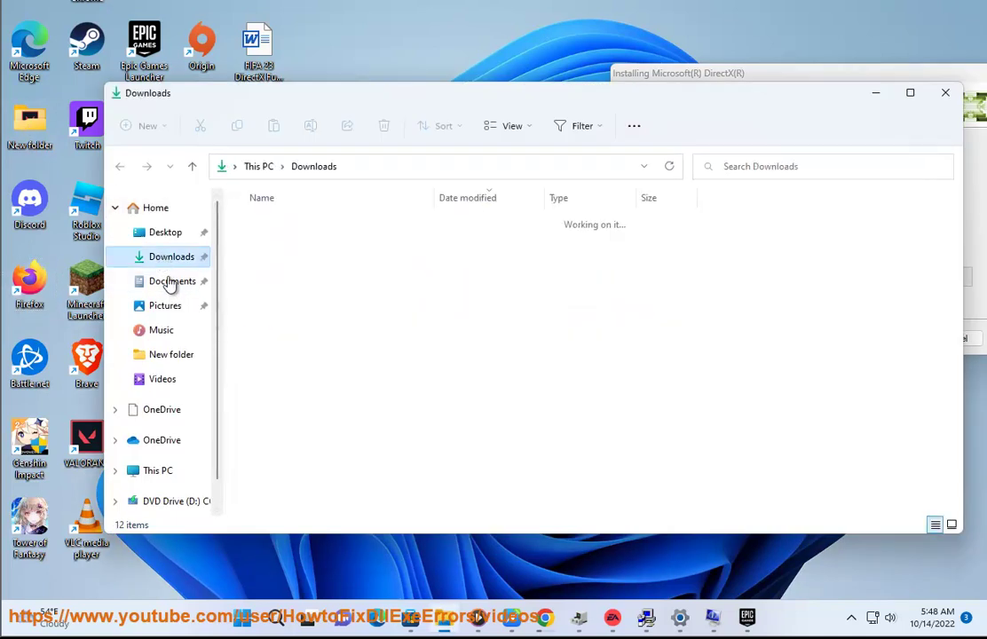
left_click(172, 281)
left_click(269, 277)
right_click(269, 279)
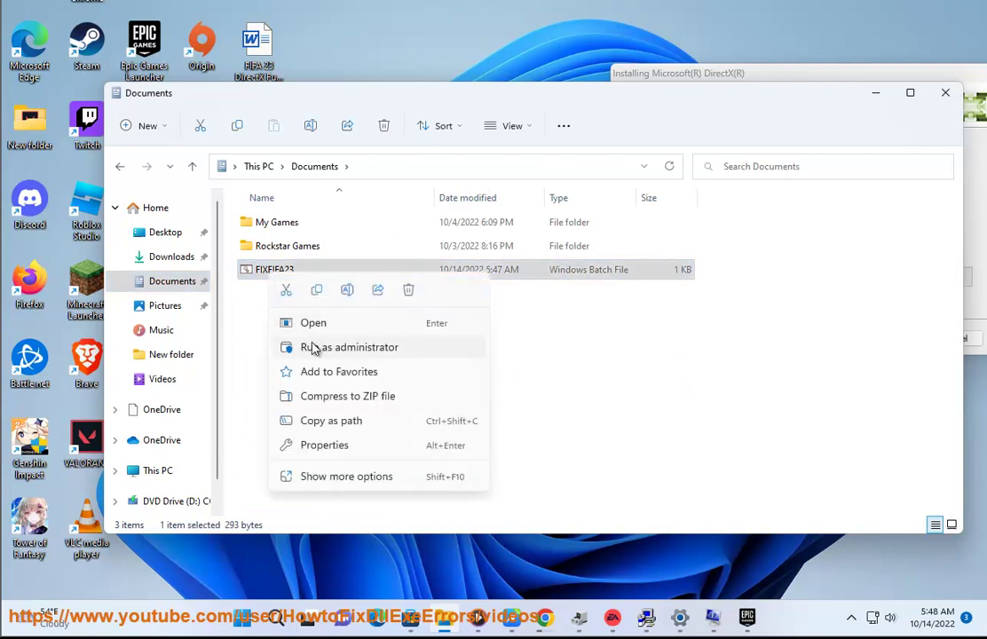
left_click(335, 447)
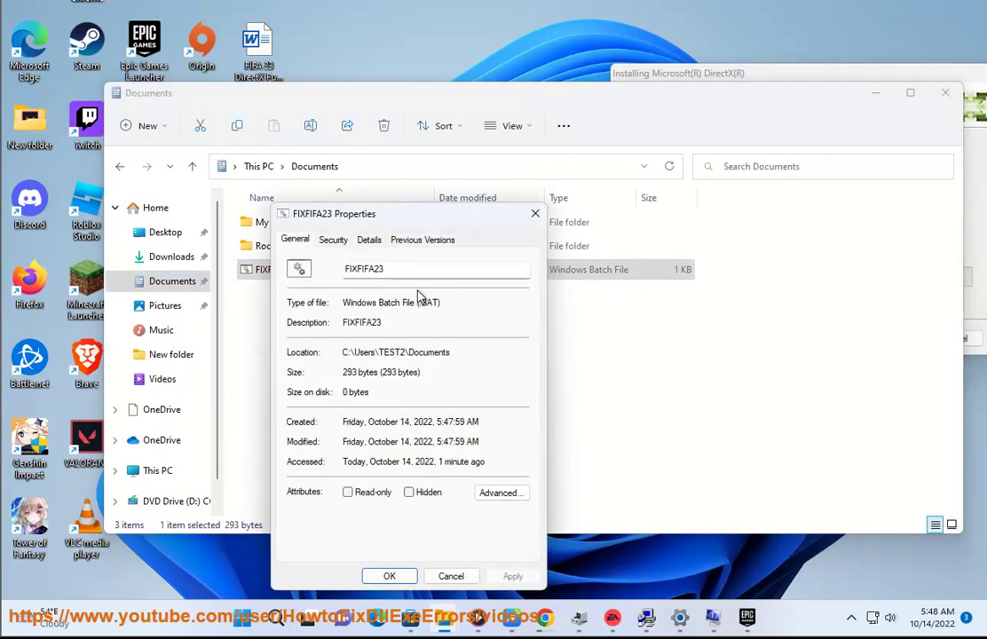
left_click(536, 214)
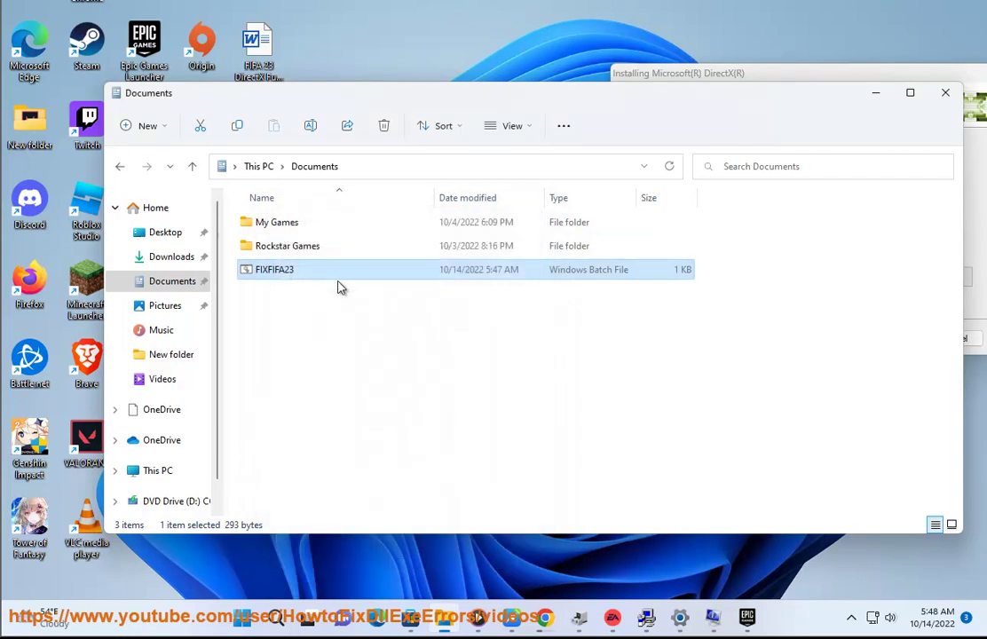
Open FIXFIFA23.BAT in Notepad to review the script, then close it.
right_click(286, 278)
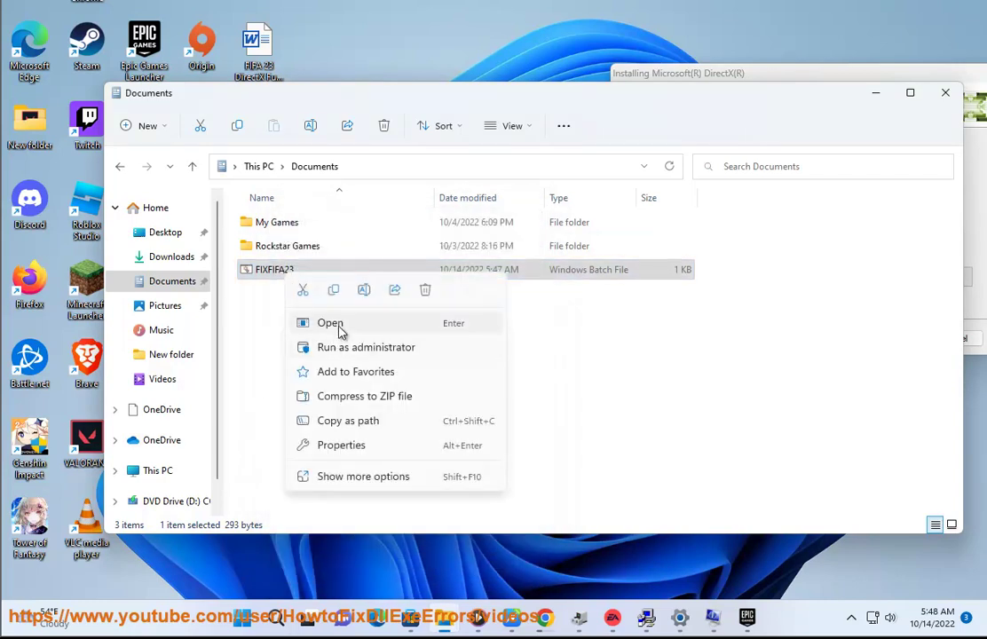
left_click(360, 476)
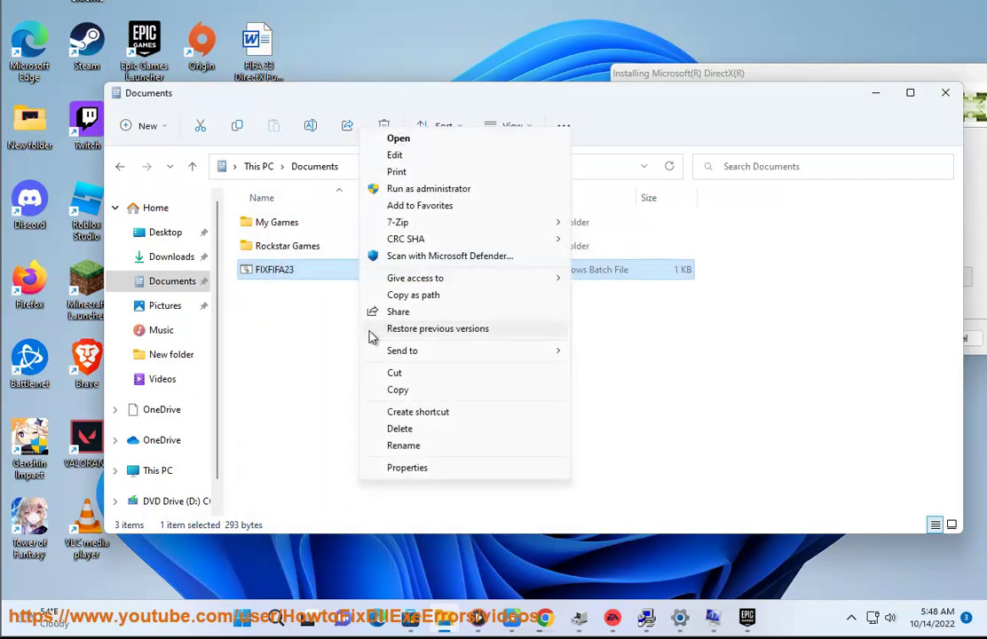
left_click(444, 158)
left_click_drag(192, 339, 82, 155)
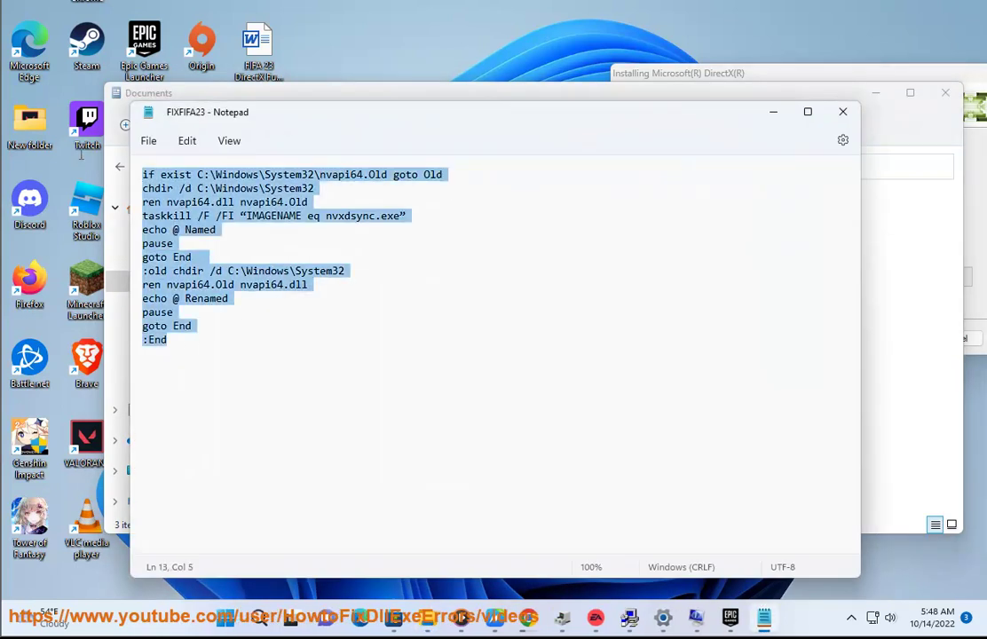
left_click(842, 112)
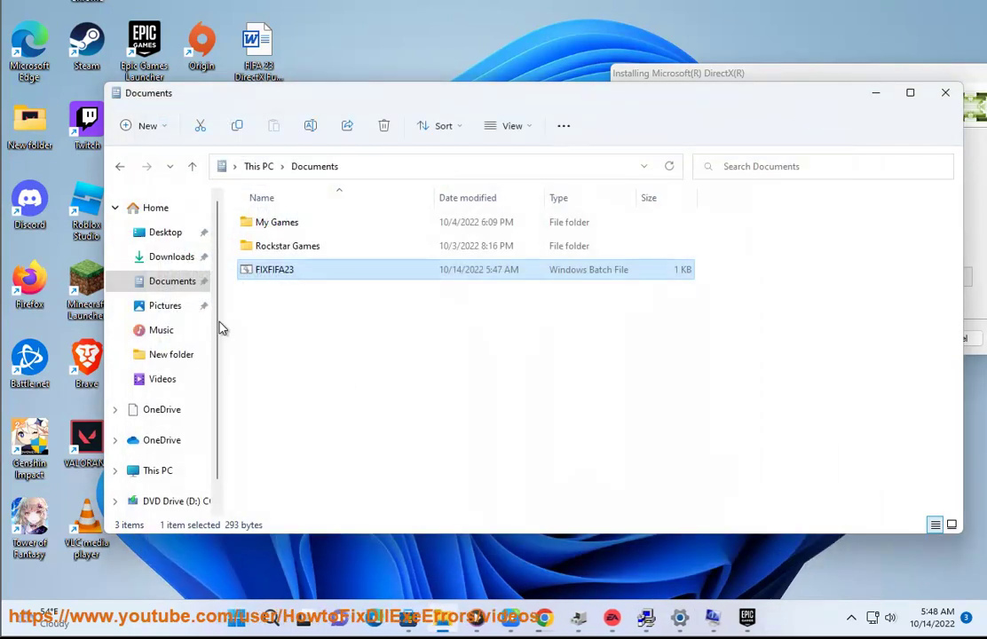
Run FIXFIFA23.BAT as administrator, approve the UAC prompt, and close the Documents folder.
right_click(253, 275)
left_click(293, 348)
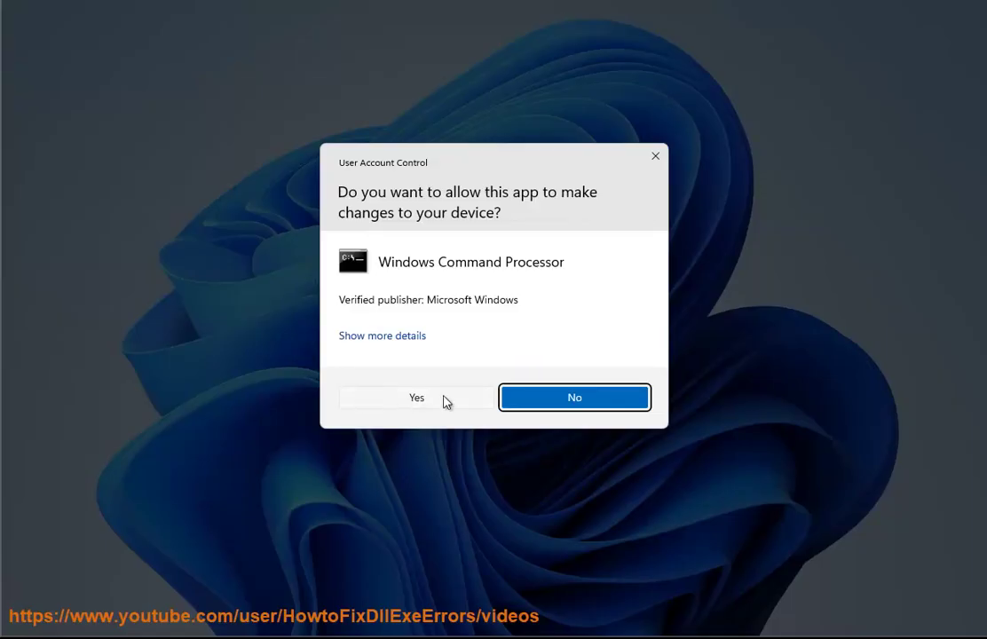
left_click(380, 338)
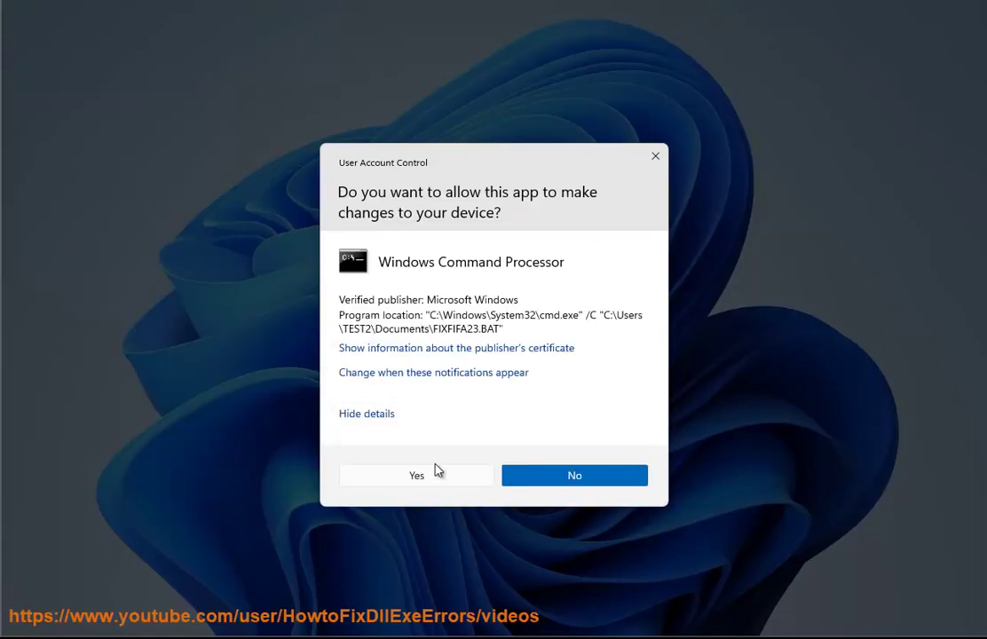
left_click(576, 477)
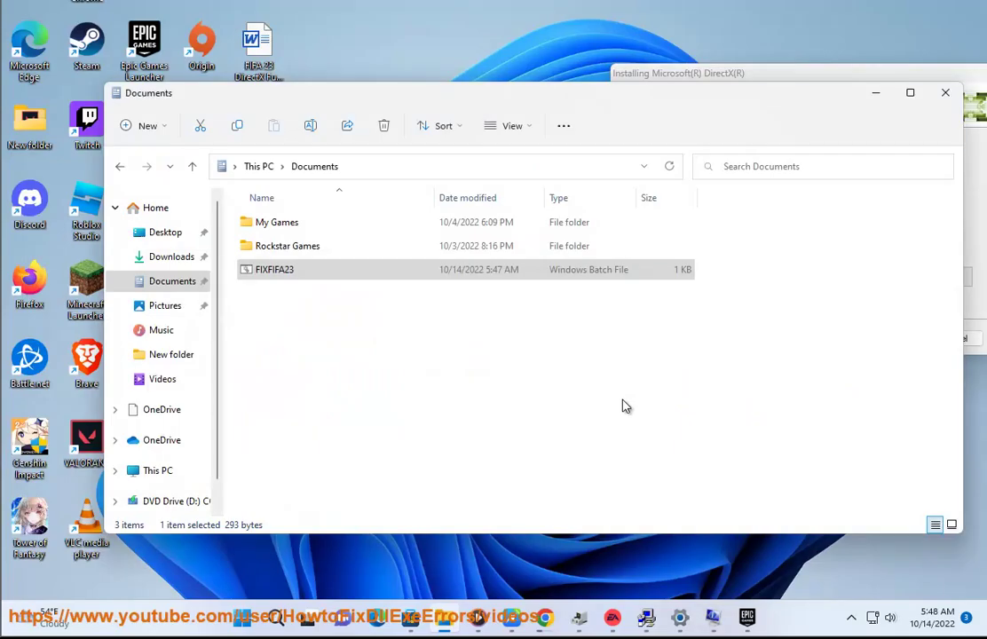
left_click(942, 94)
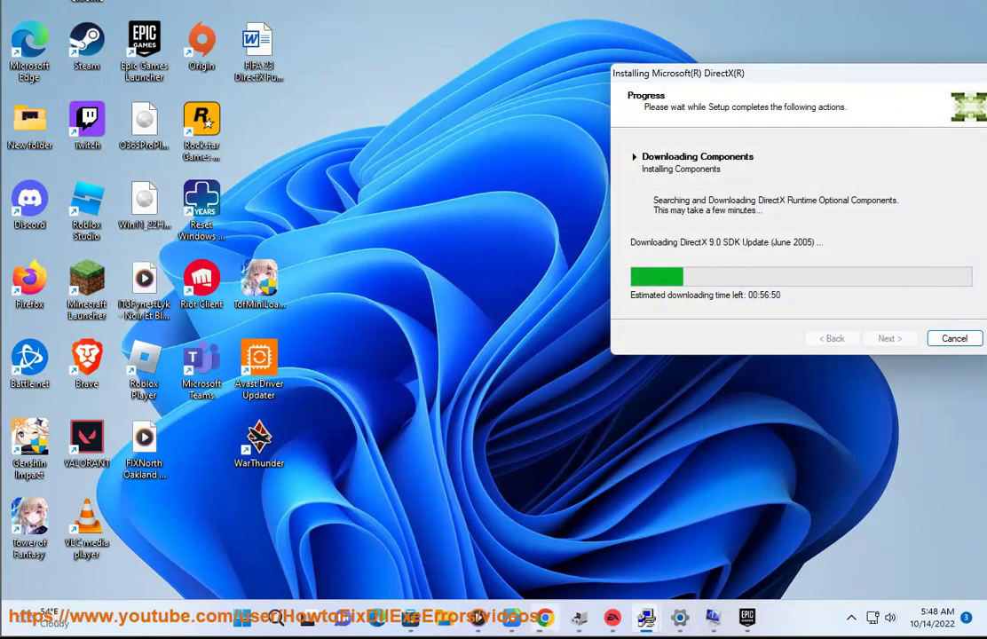
Scroll the guide down to step 5.9's TdrLevel registry setting.
left_click(533, 532)
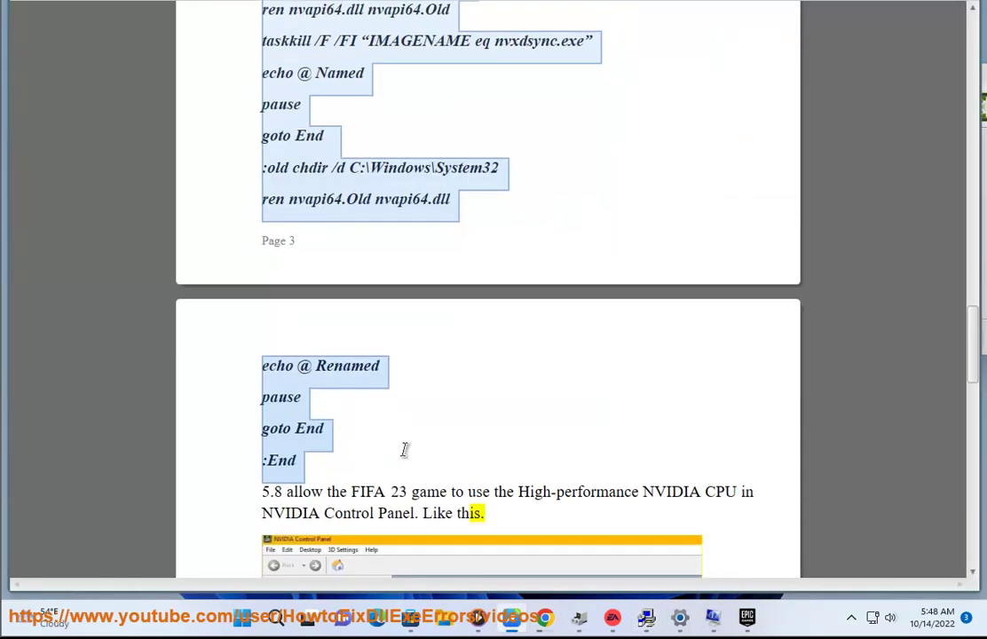
scroll(400, 222, "down", 1)
scroll(436, 311, "down", 1)
scroll(471, 400, "down", 1)
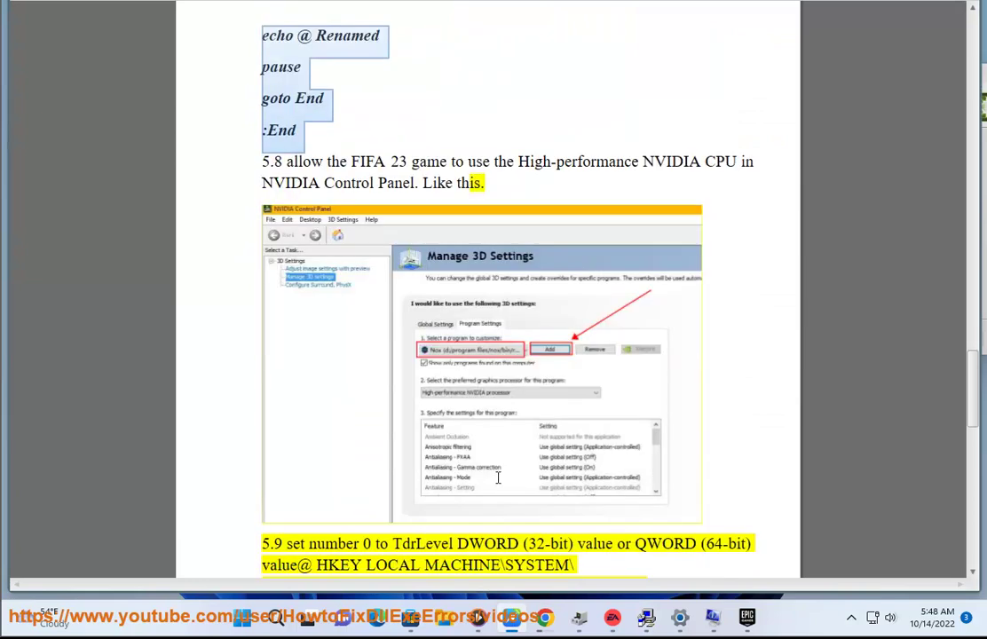
scroll(503, 479, "down", 1)
double_click(423, 507)
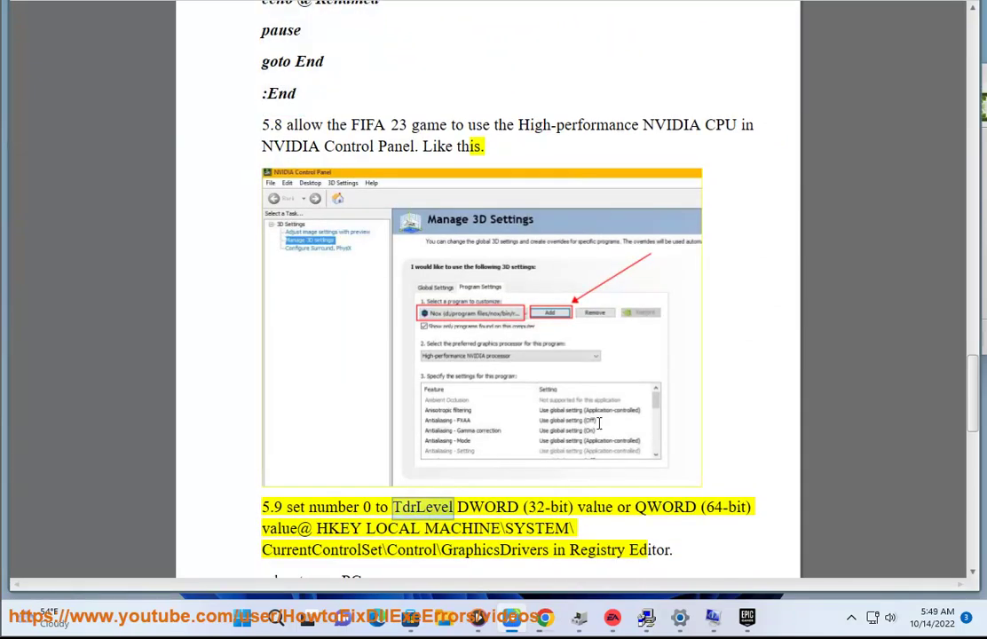
scroll(532, 491, "down", 1)
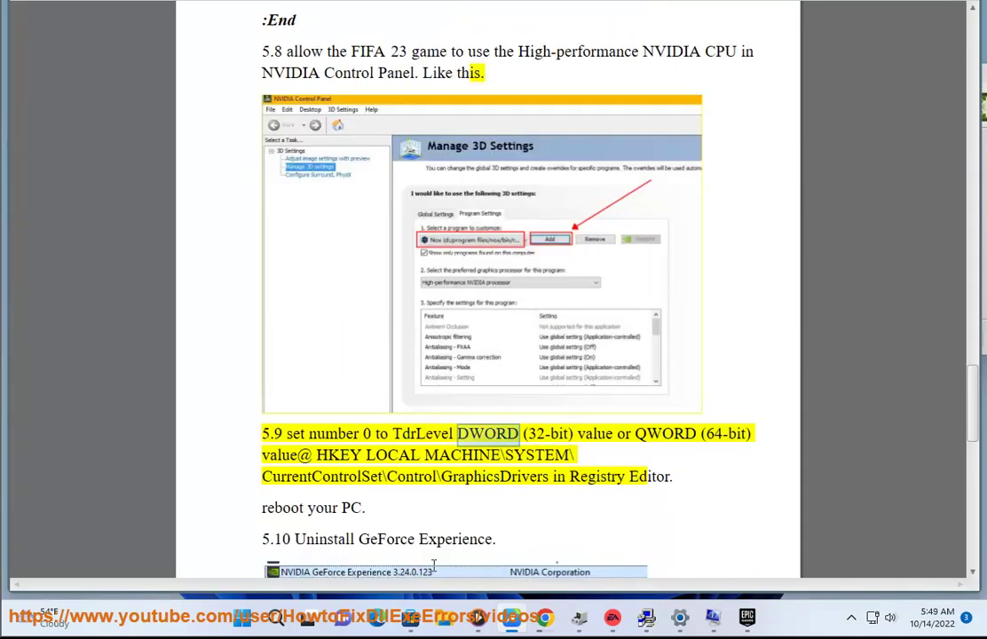
Launch Registry Editor from a 're' search and select step 5.9's GraphicsDrivers path in the guide.
left_click(277, 619)
type("re")
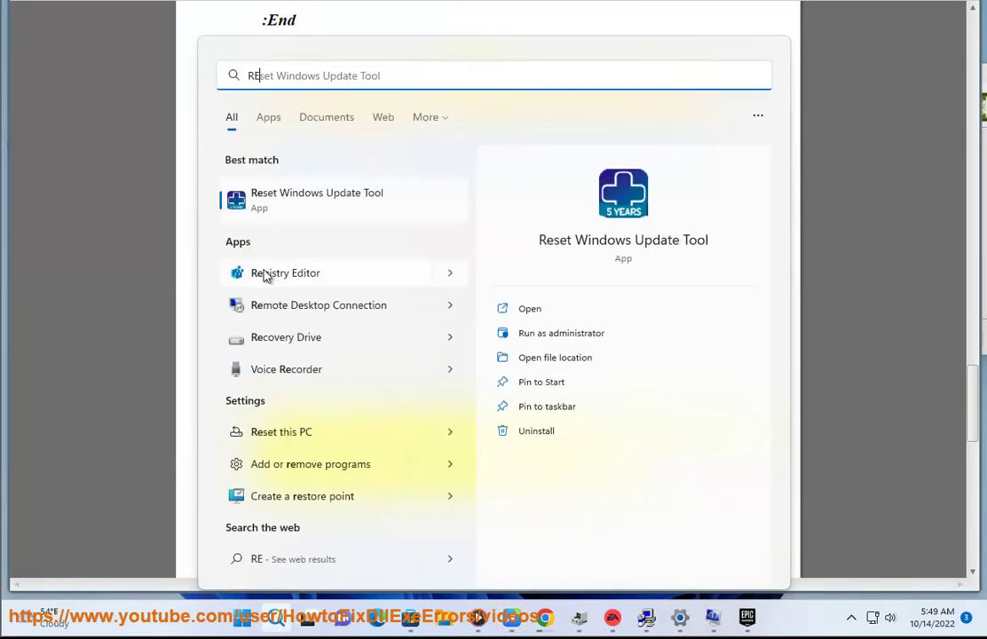
left_click(268, 273)
left_click(430, 402)
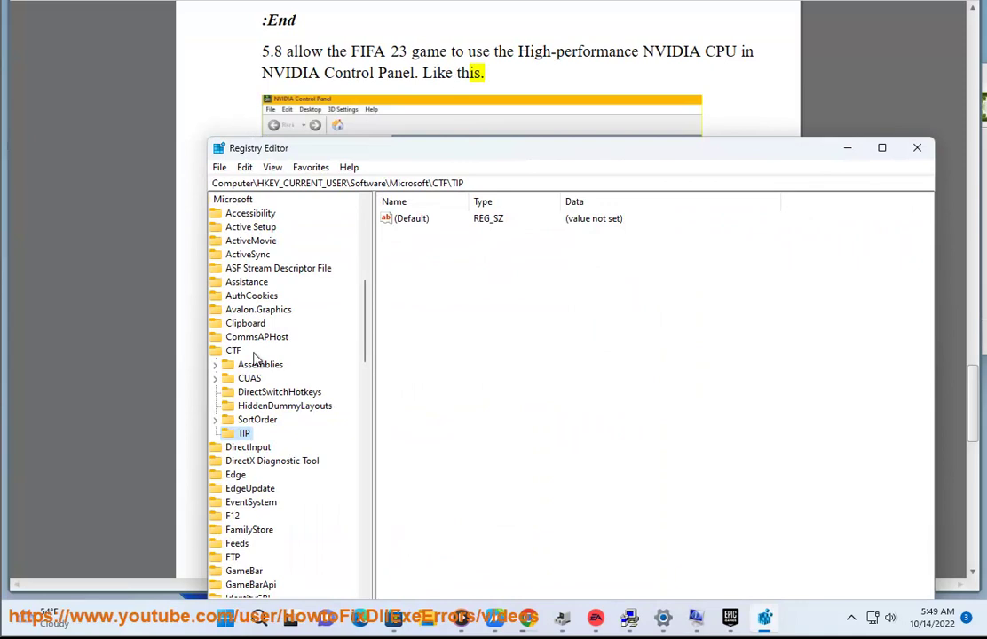
left_click(576, 73)
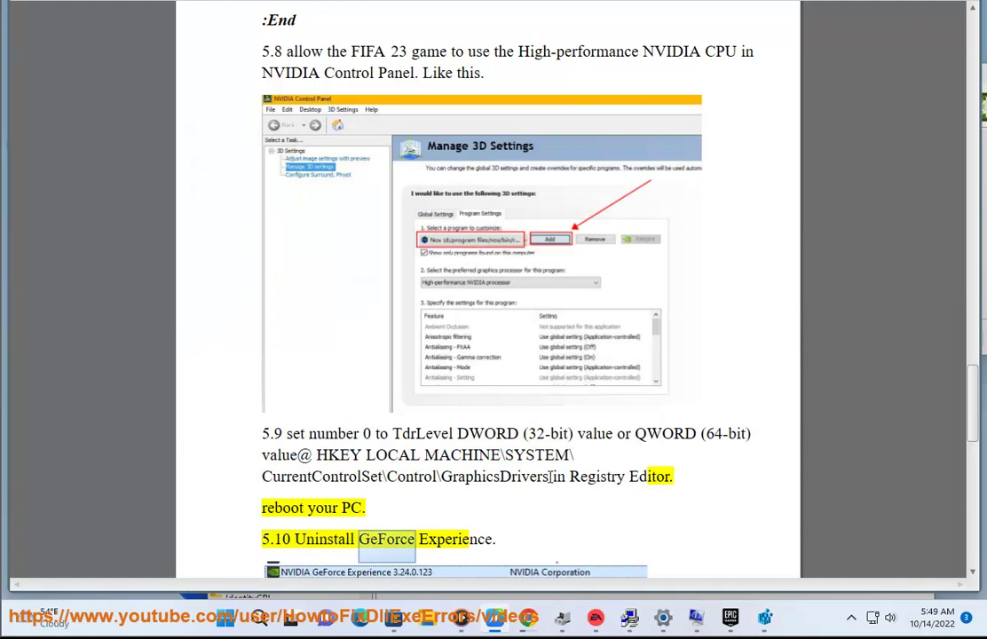
mouse_move(551, 477)
left_mouse_down()
mouse_move(364, 477)
mouse_move(327, 458)
left_mouse_up()
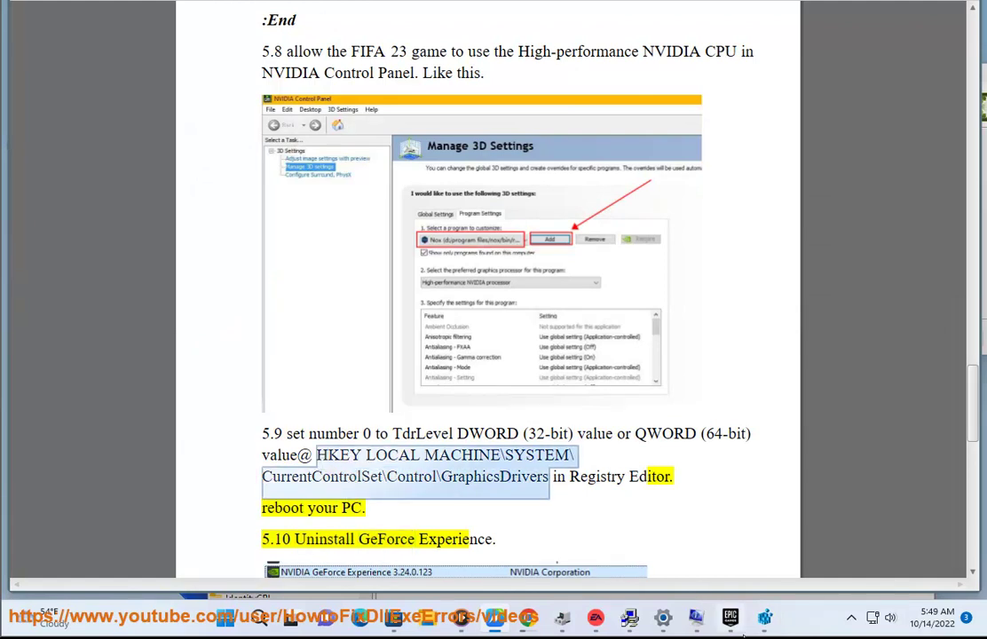
Paste the GraphicsDrivers key path into Registry Editor's address bar and strip off GraphicsDrivers.
left_click(765, 617)
left_click(380, 182)
type("HKEY LOCAL MACHINE\\SYSTEM\\ CurrentControlSet\\Control\\GraphicsDrivers")
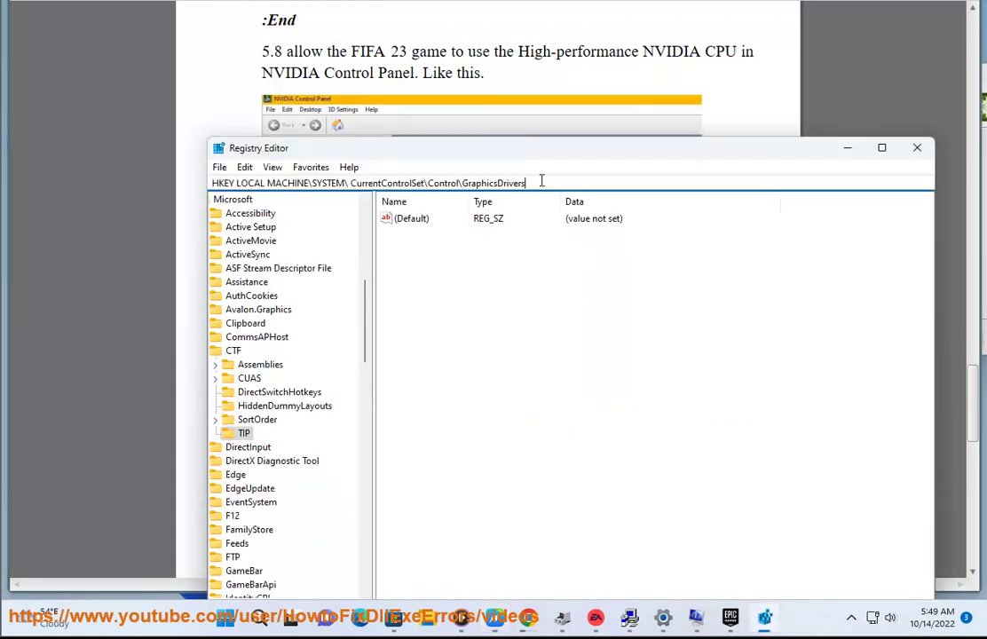
key("Escape")
left_click_drag(538, 182, 213, 182)
type("HKEY LOCAL MACHINE\\SYSTEM\\ CurrentControlSet\\Control\\GraphicsDrivers")
left_click_drag(463, 182, 577, 182)
key("BackSpace")
key("Escape")
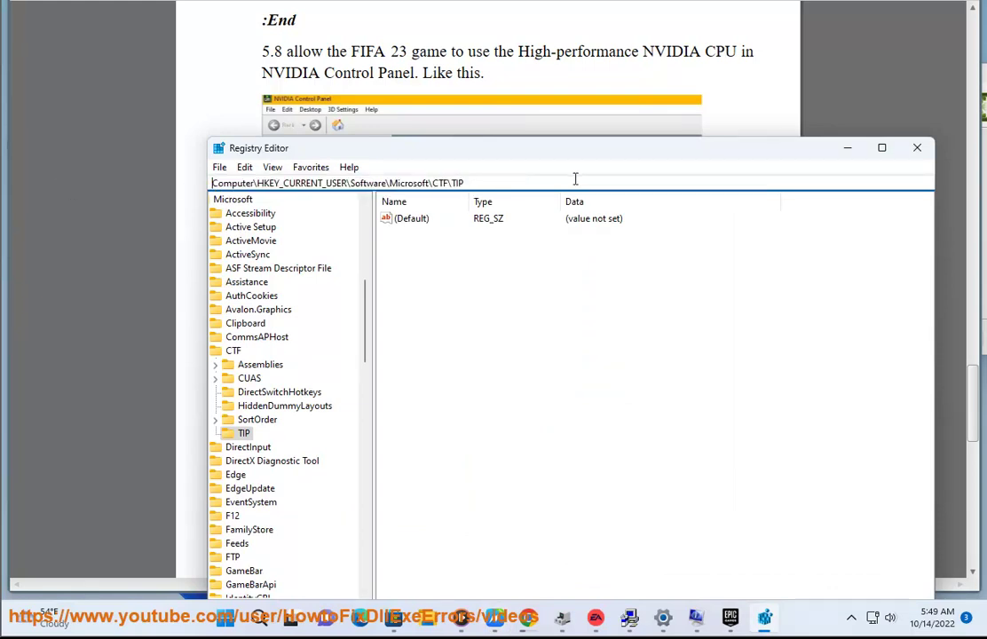
Re-paste the path and trim it back to just HKEY LOCAL MACHINE\.
left_click(470, 183)
type("HKEY LOCAL MACHINE\\SYSTEM\\ CurrentControlSet\\Control\\GraphicsDrivers")
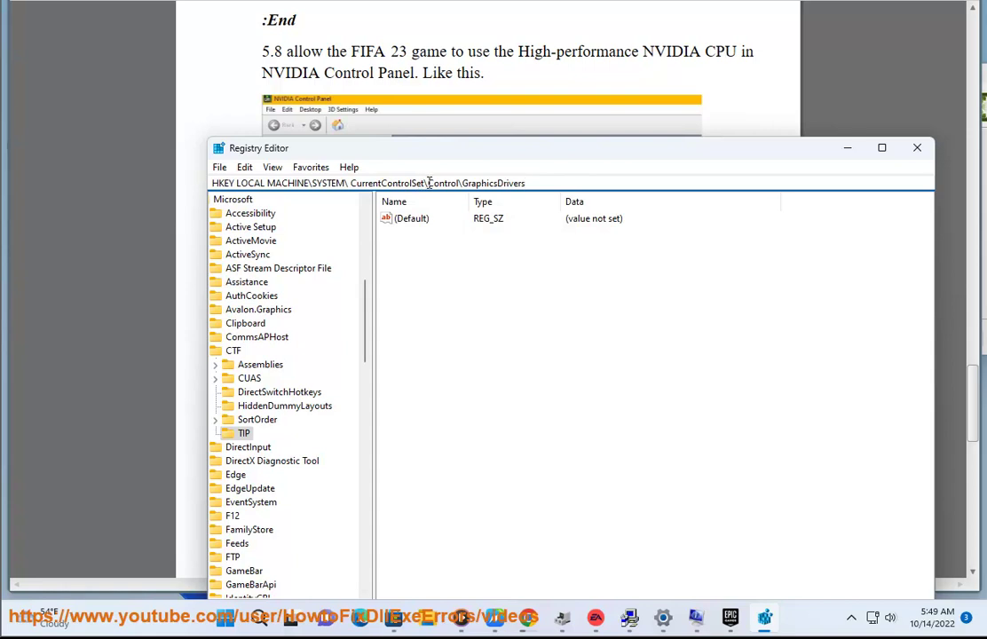
left_click_drag(429, 182, 674, 183)
key("BackSpace")
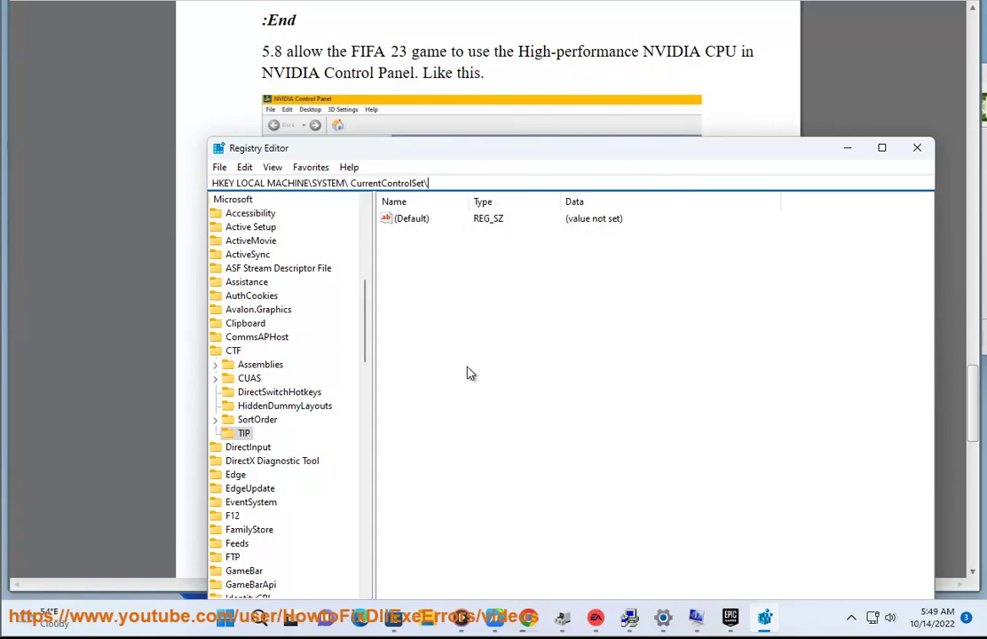
left_click_drag(453, 185, 373, 182)
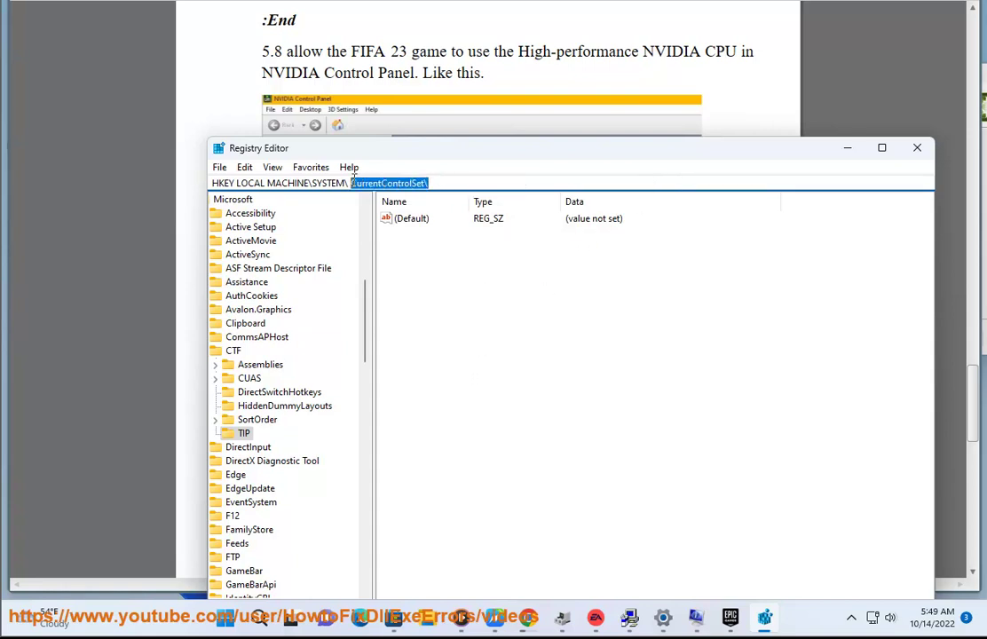
left_click(355, 182)
key("BackSpace")
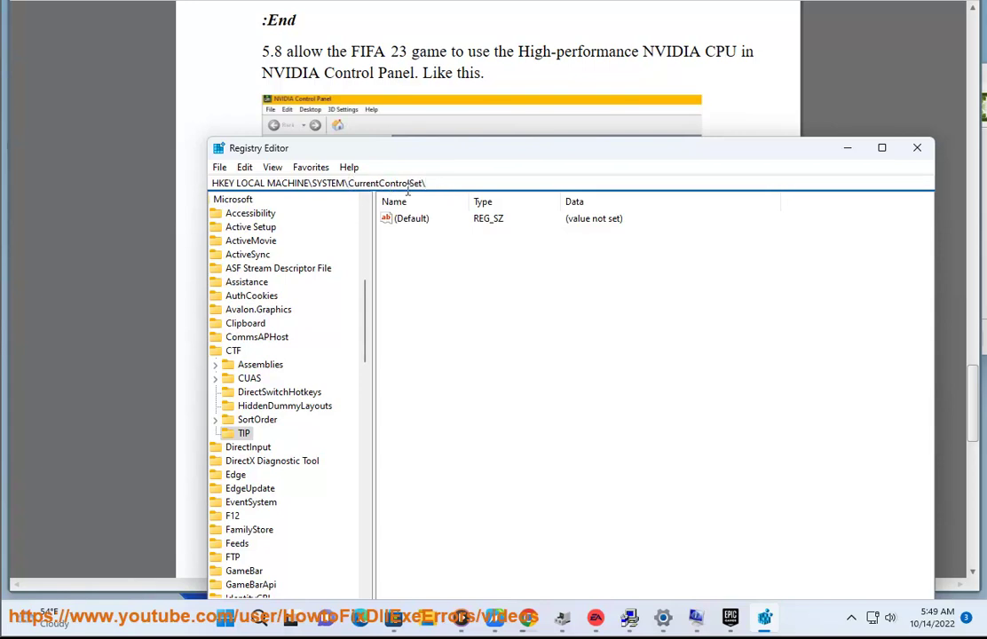
left_click_drag(313, 183, 537, 183)
key("BackSpace")
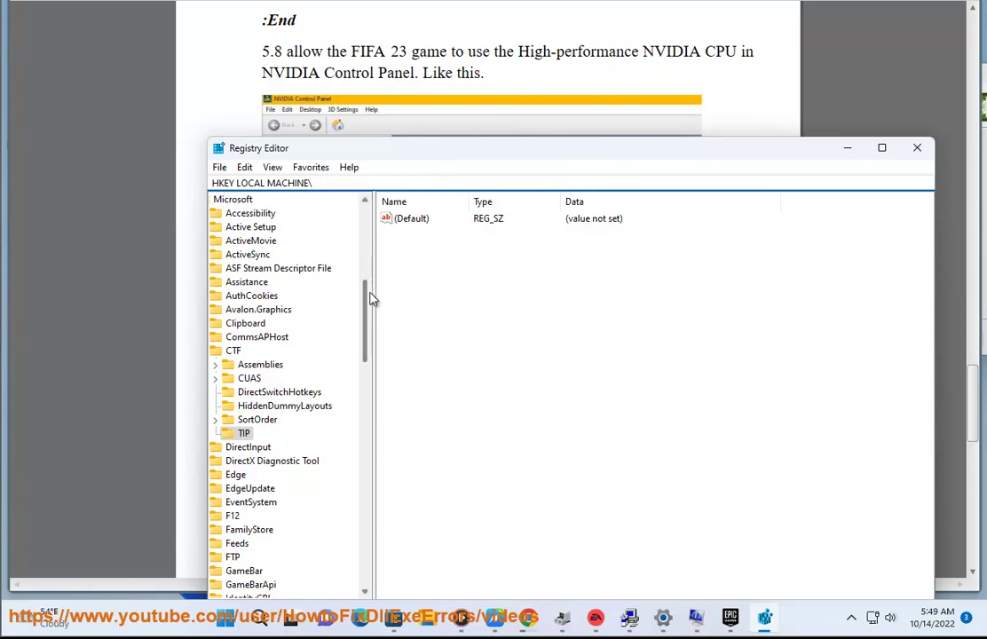
scroll(373, 299, "up", 9)
scroll(373, 299, "down", 9)
left_click_drag(343, 154, 570, 113)
scroll(529, 502, "left", 3)
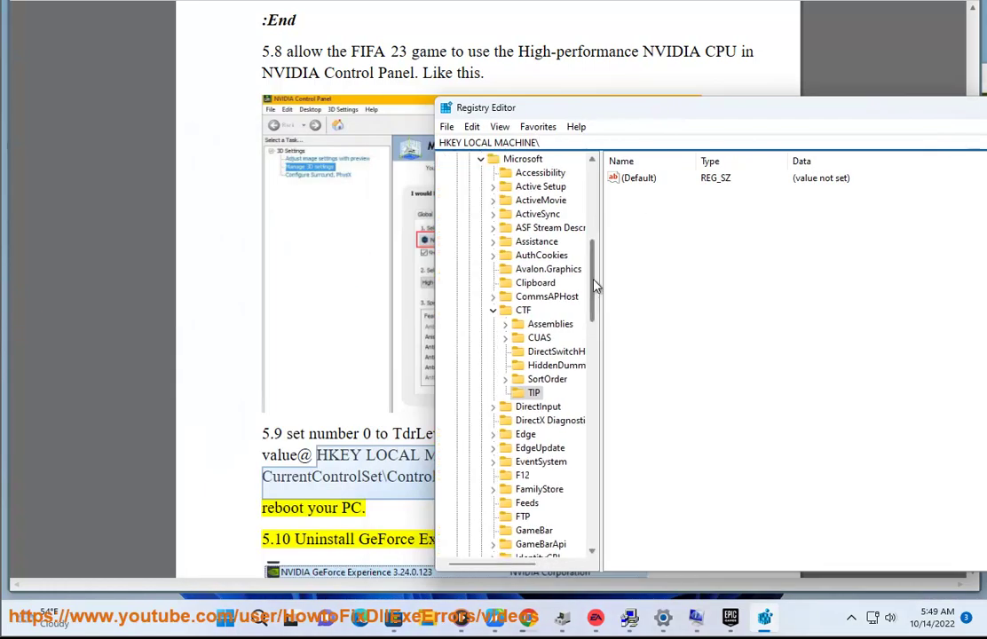
Expand HKEY_LOCAL_MACHINE and SYSTEM in the key tree, repositioning the editor beside the guide.
scroll(596, 286, "up", 9)
left_click(457, 186)
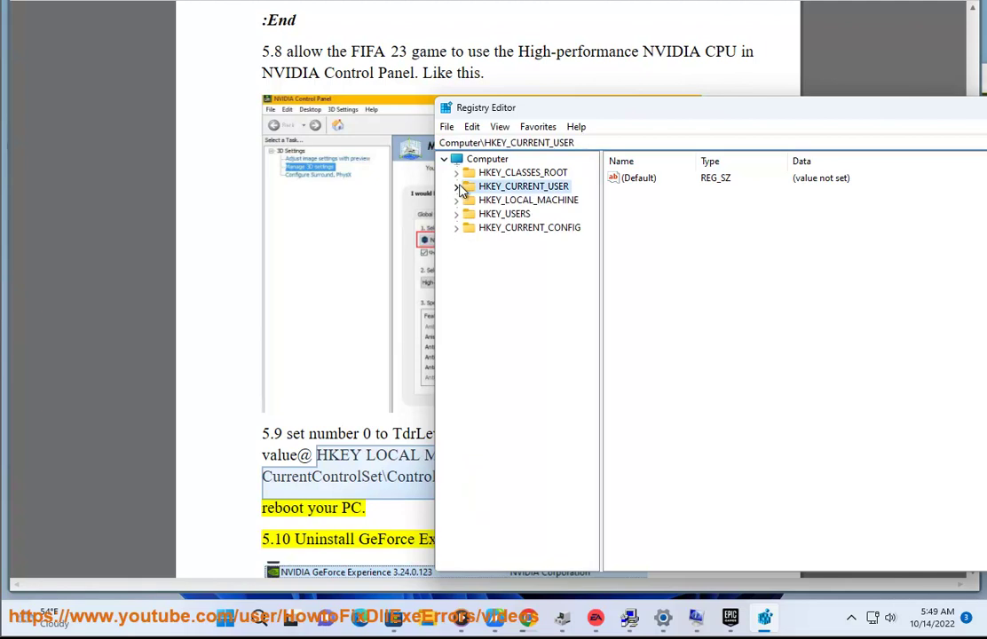
left_click(520, 203)
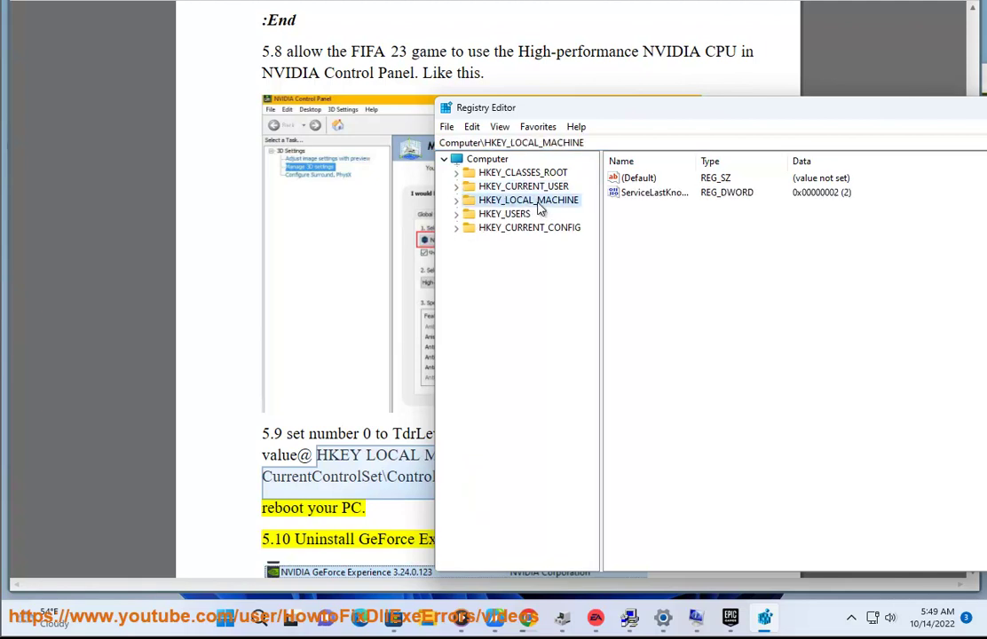
double_click(482, 205)
mouse_move(581, 114)
left_mouse_down()
mouse_move(577, 403)
mouse_move(475, 529)
left_mouse_up()
left_click_drag(397, 169, 413, 147)
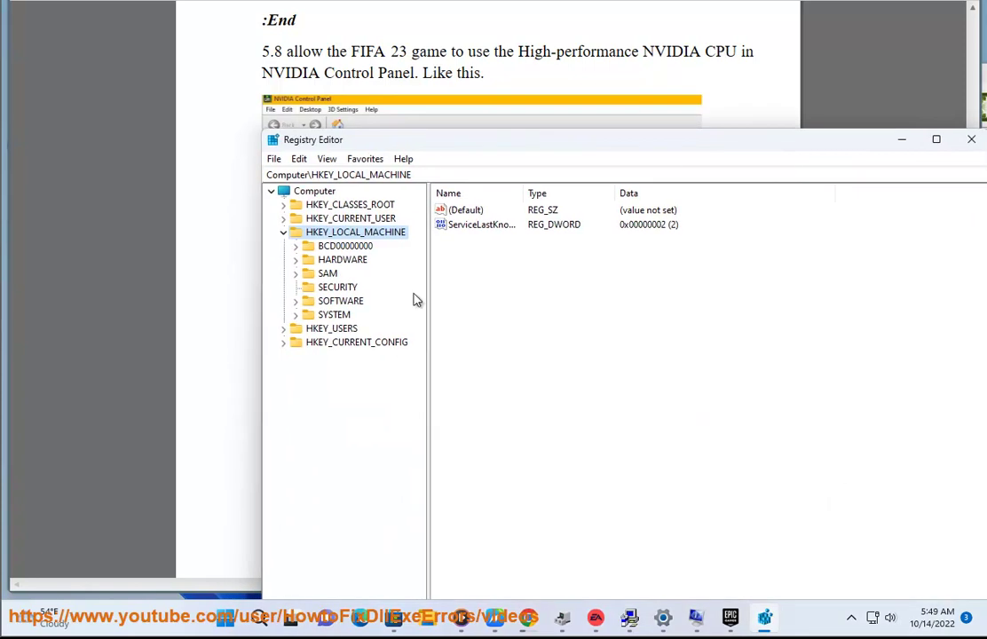
double_click(343, 316)
mouse_move(515, 144)
left_mouse_down()
mouse_move(494, 504)
mouse_move(486, 54)
left_mouse_up()
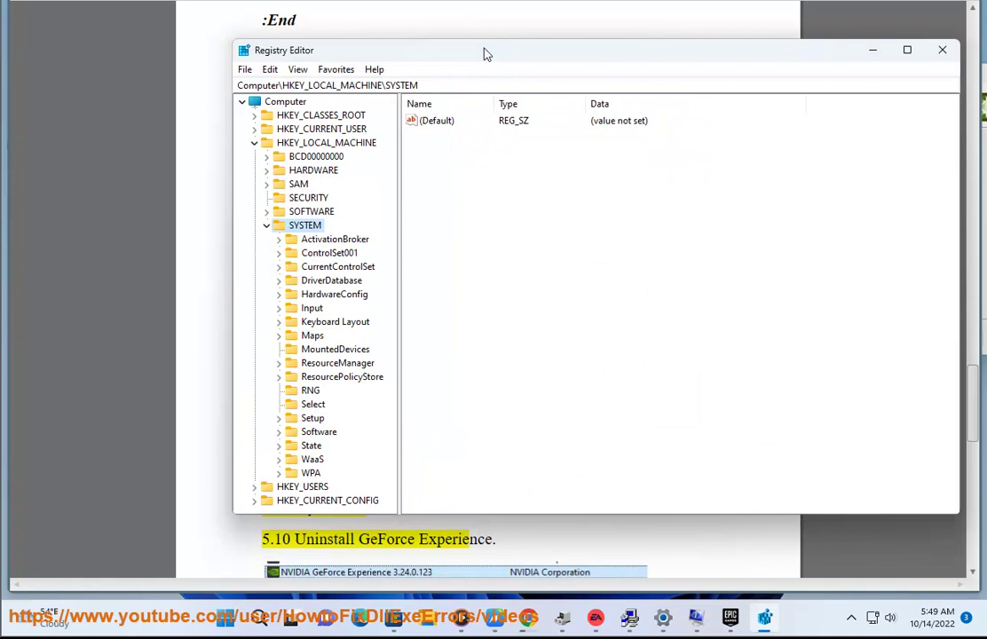
Open CurrentControlSet and then Control, widening the tree pane to read key names.
double_click(323, 270)
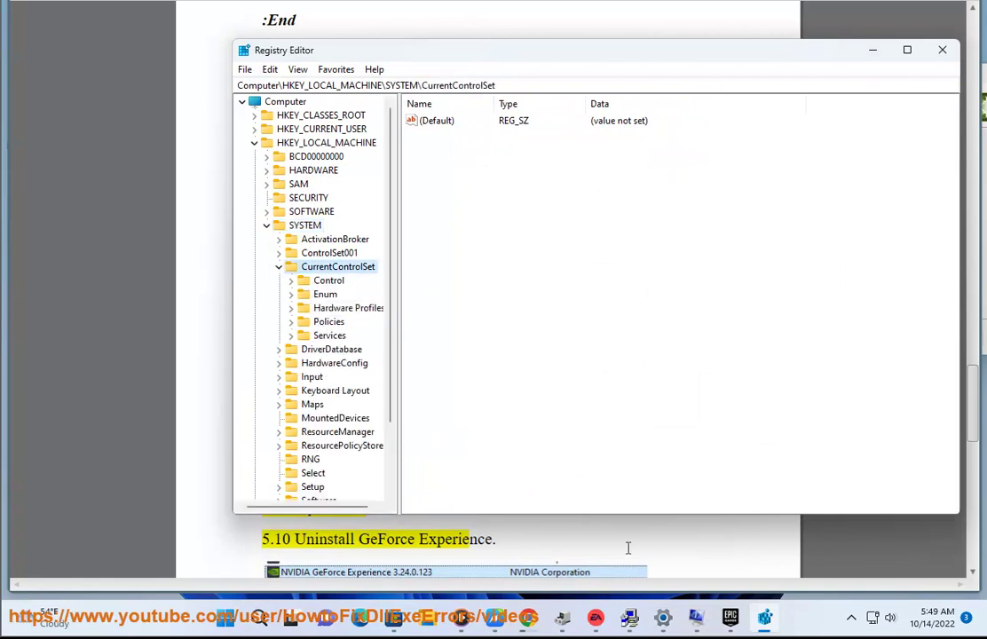
left_click(771, 626)
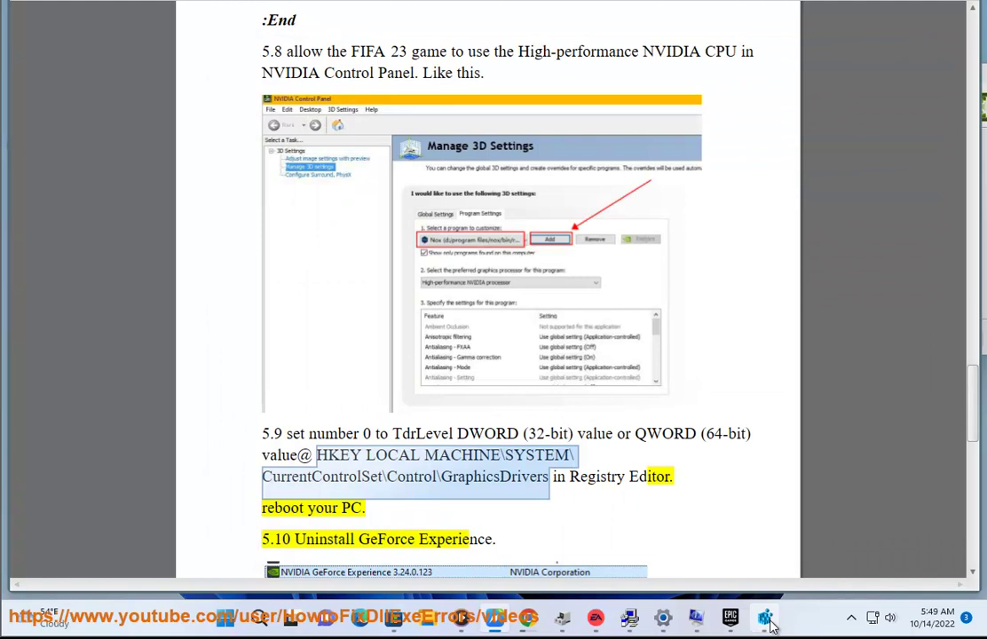
left_click(771, 626)
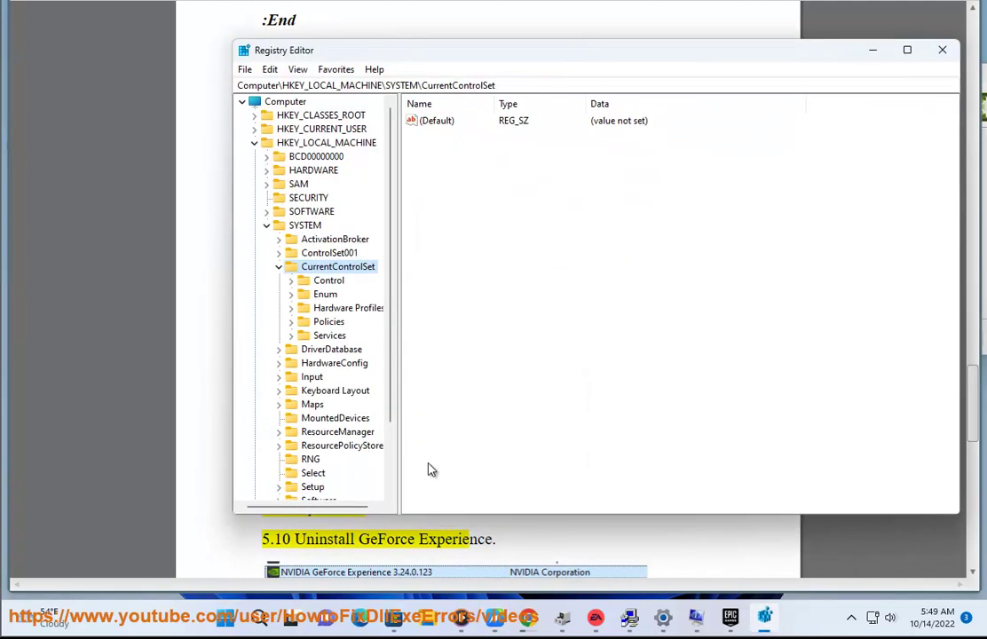
double_click(325, 281)
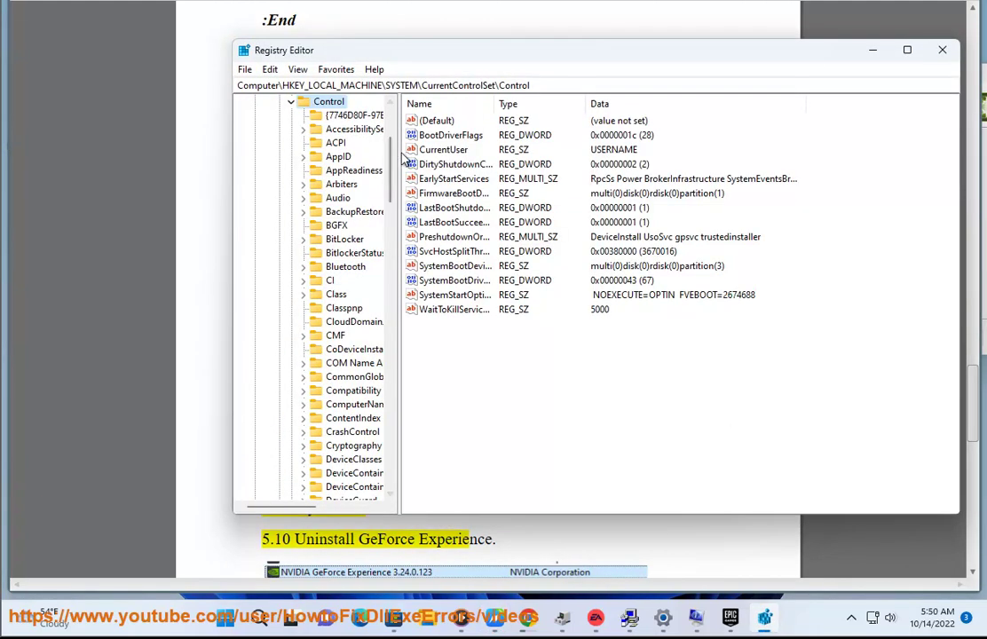
left_click_drag(401, 153, 501, 156)
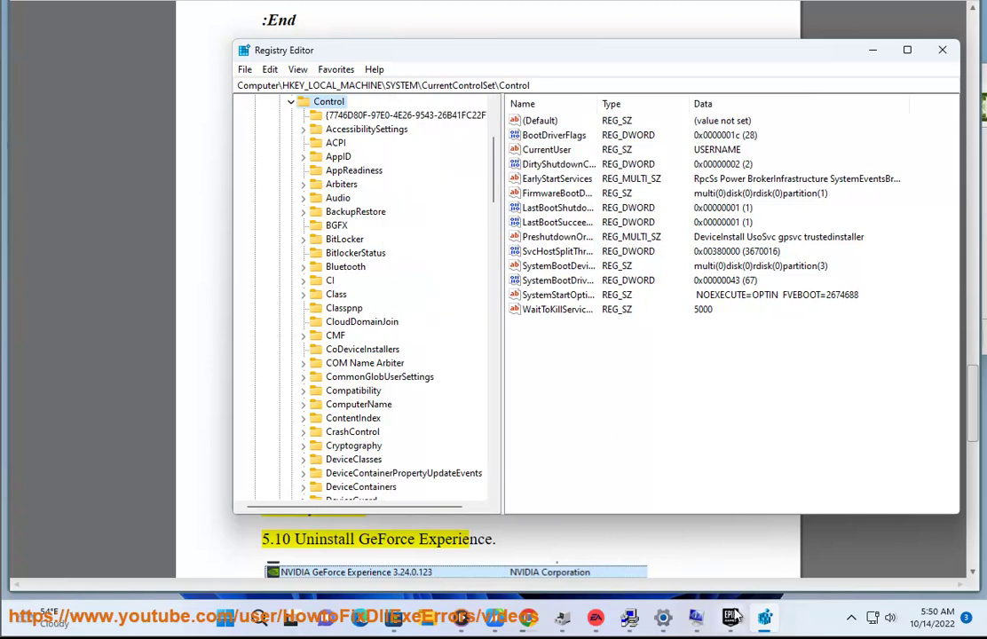
left_click(761, 624)
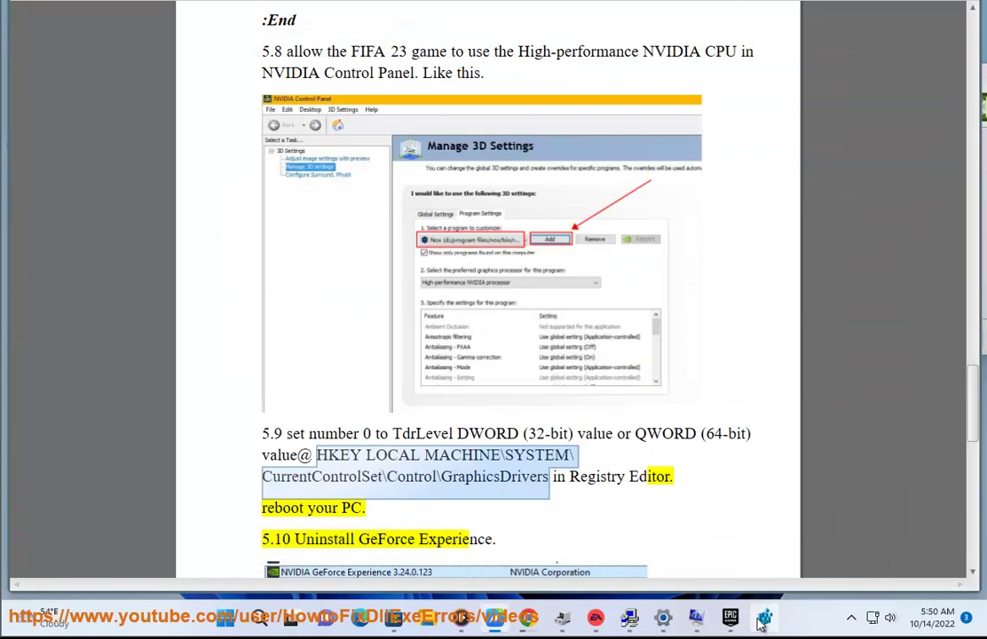
left_click(761, 624)
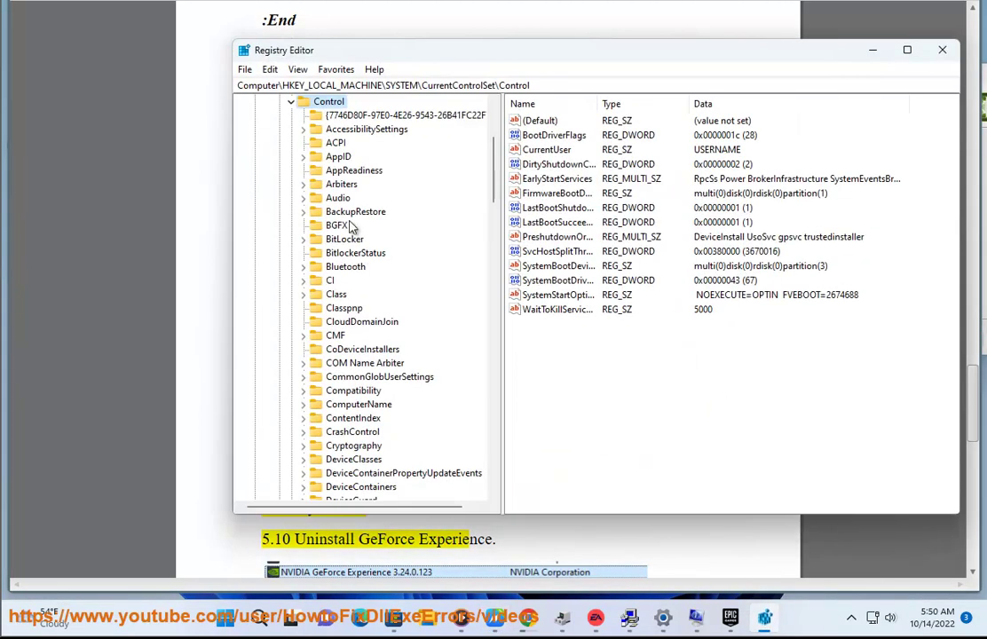